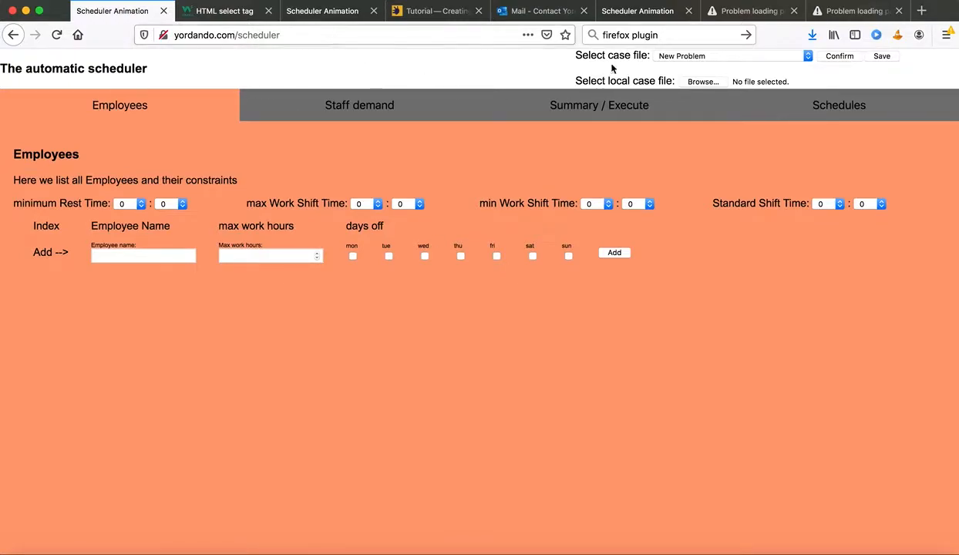
left_click(717, 56)
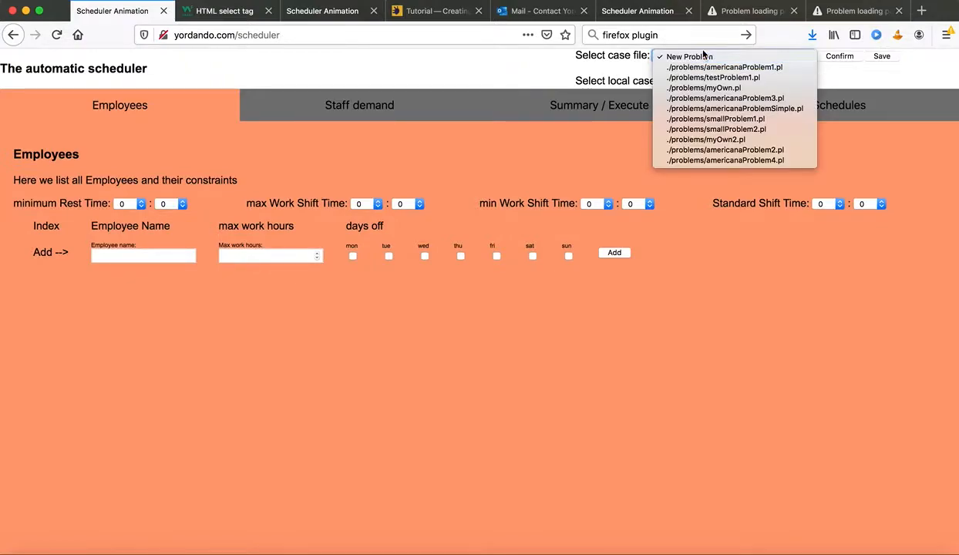
left_click(843, 85)
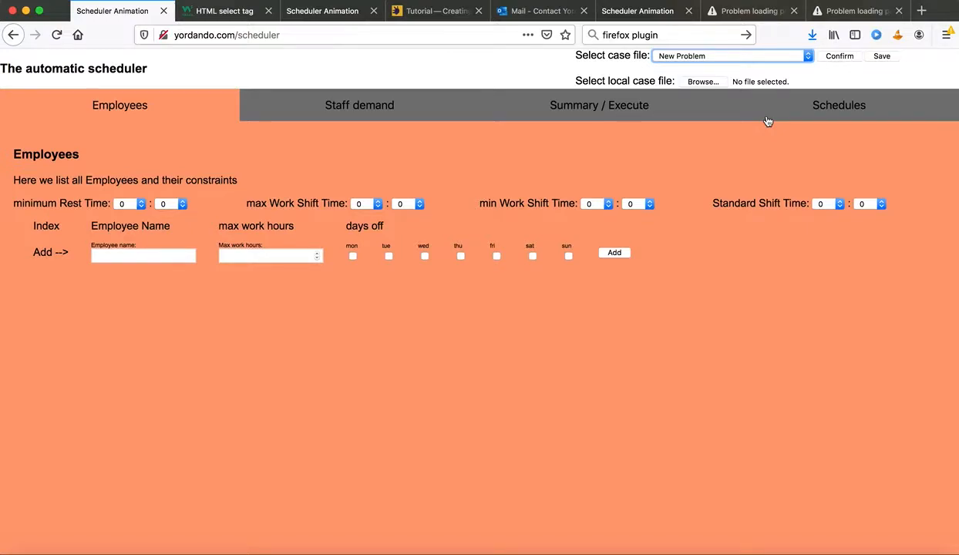
Add the first employee with their name, 20 max work hours, and Thursday and Sunday as days off
left_click(129, 257)
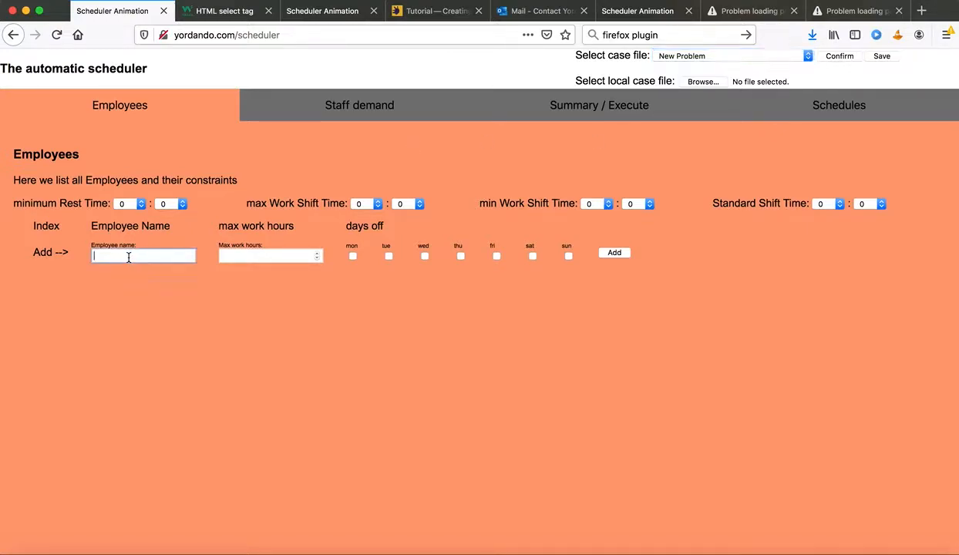
type("Anne")
key("Tab")
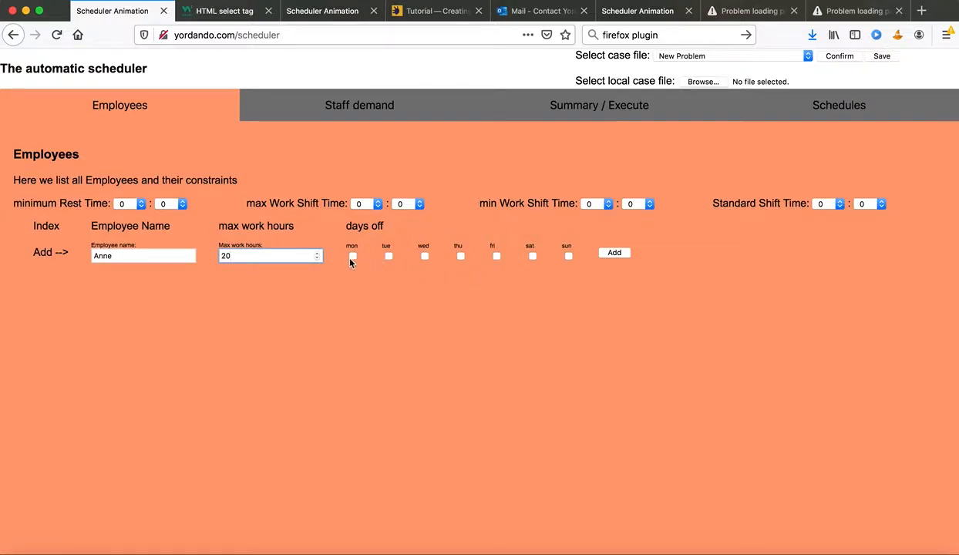
left_click(460, 256)
left_click(569, 256)
left_click(610, 253)
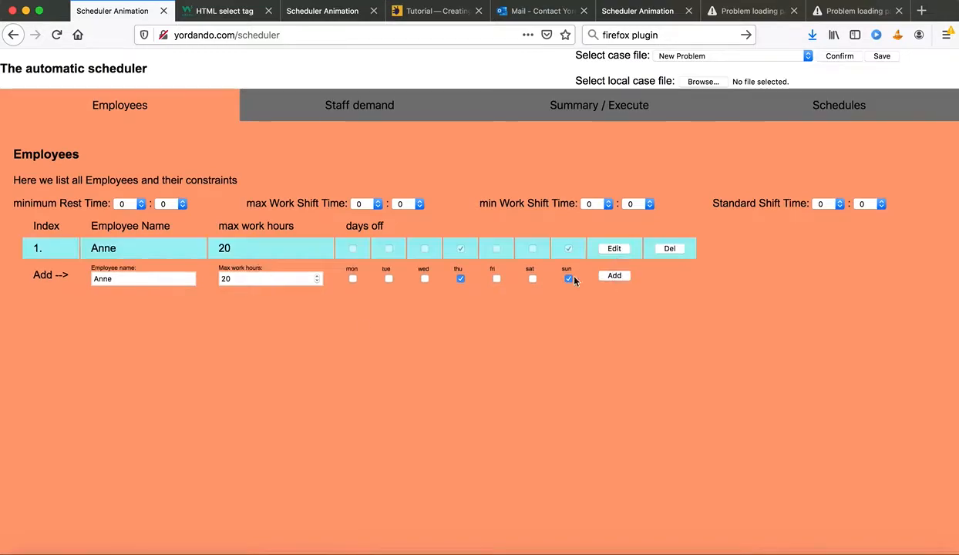
Add a second employee with their name, 30 max work hours, and only Monday and Friday as days off
left_click(106, 277)
double_click(106, 277)
type("Ben")
double_click(231, 276)
type("3")
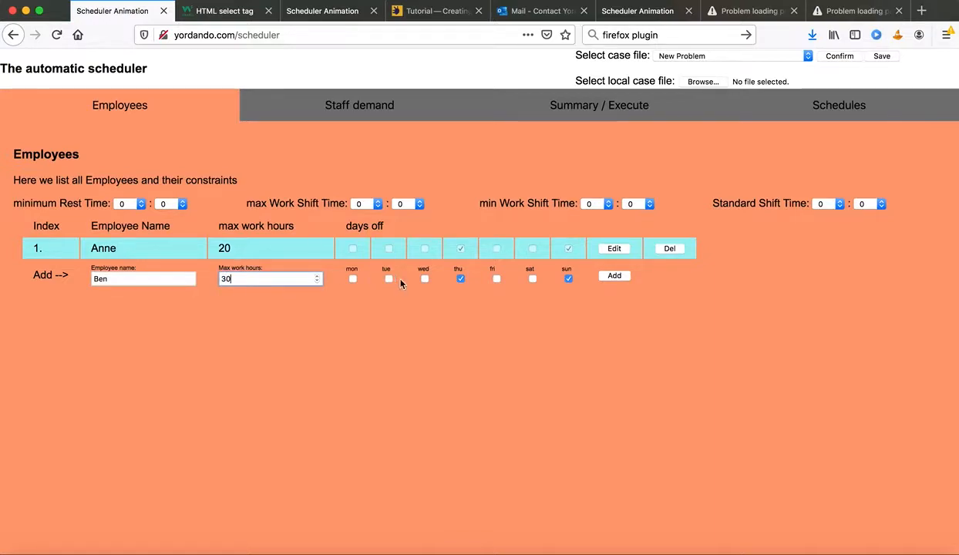
left_click(353, 279)
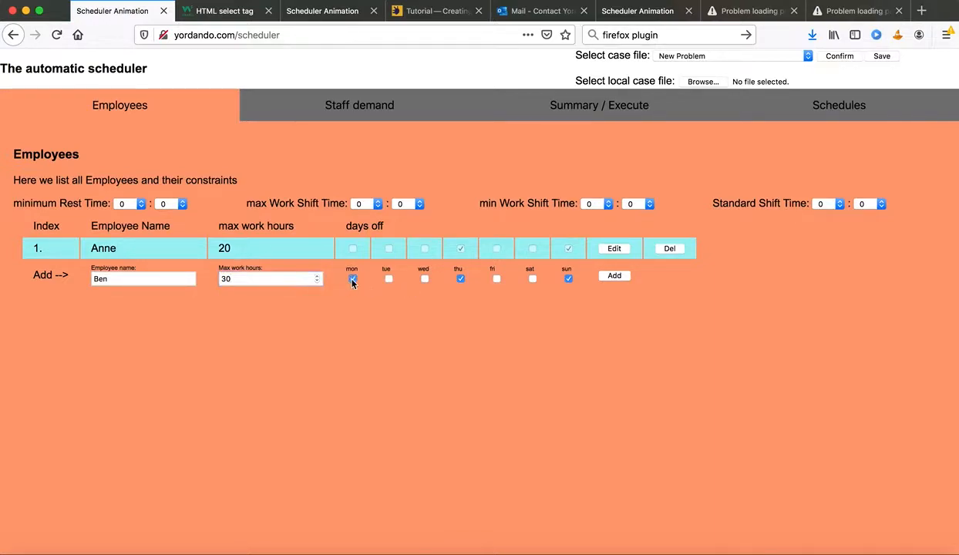
left_click(460, 278)
left_click(497, 279)
left_click(568, 279)
left_click(611, 276)
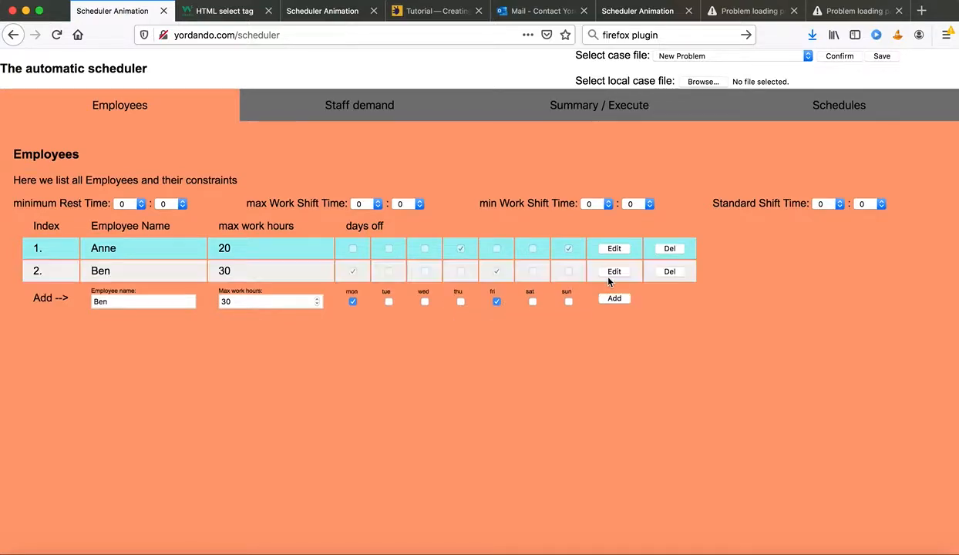
Add a third employee with their name, 40 max work hours, and only Tuesday and Saturday as days off
double_click(104, 301)
type("Charlie")
left_click(238, 302)
double_click(237, 302)
type("40")
left_click(353, 301)
left_click(389, 301)
left_click(533, 301)
left_click(497, 301)
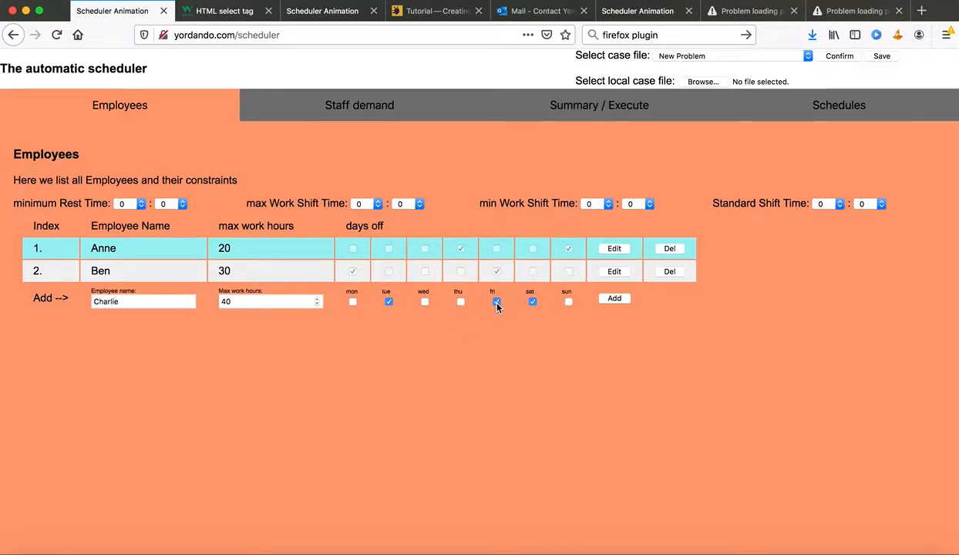
left_click(615, 298)
Add a fourth employee with their name, 10 max work hours, and Wednesday, Saturday and Sunday as days off
double_click(124, 326)
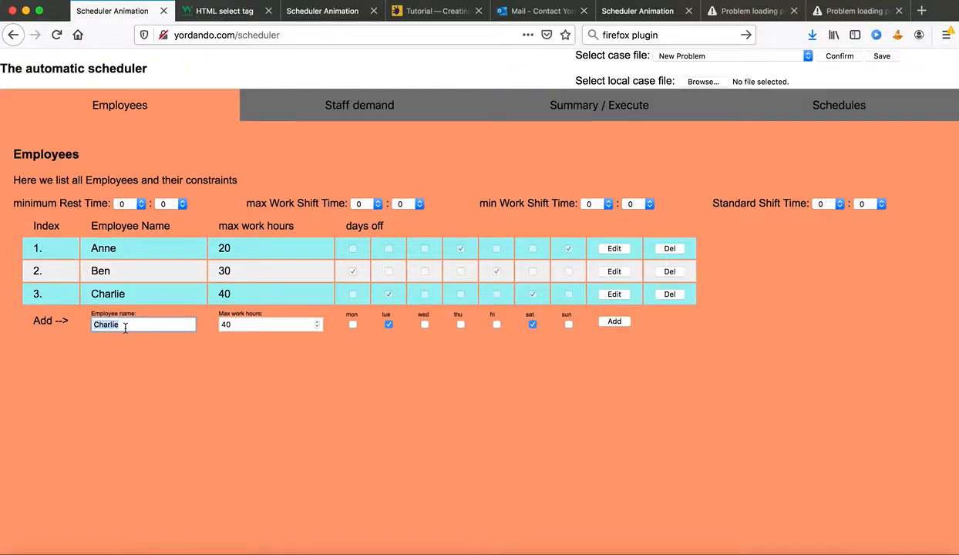
type("Dora")
double_click(239, 325)
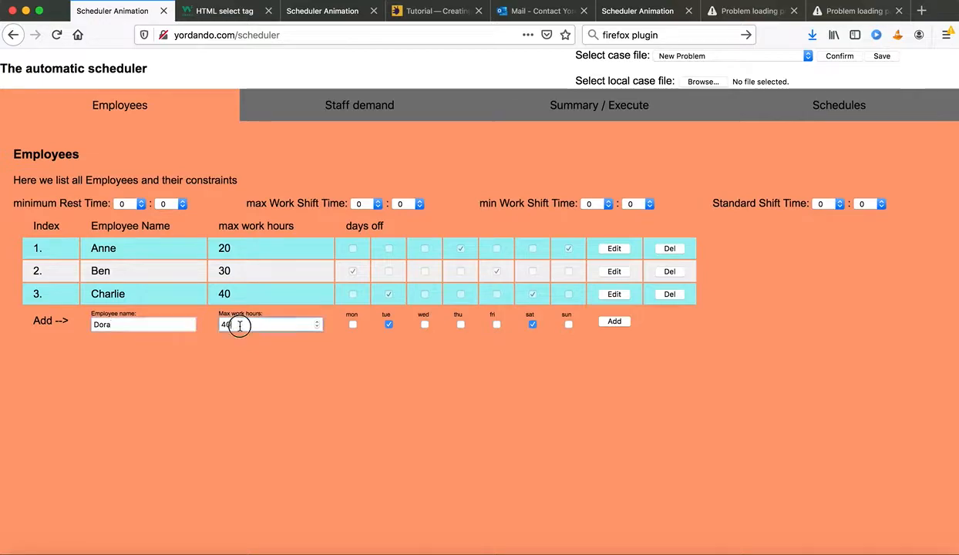
type("10")
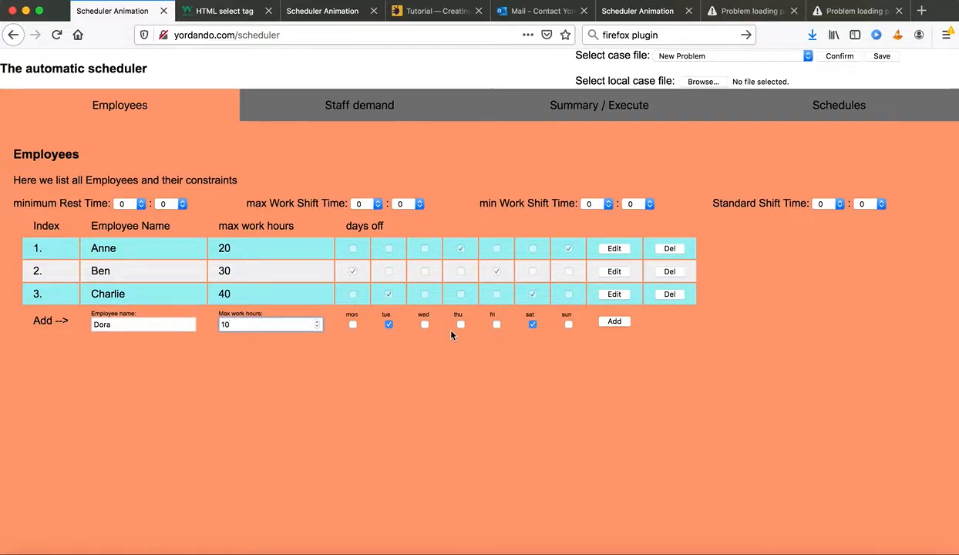
left_click(568, 324)
left_click(388, 324)
left_click(424, 324)
left_click(620, 321)
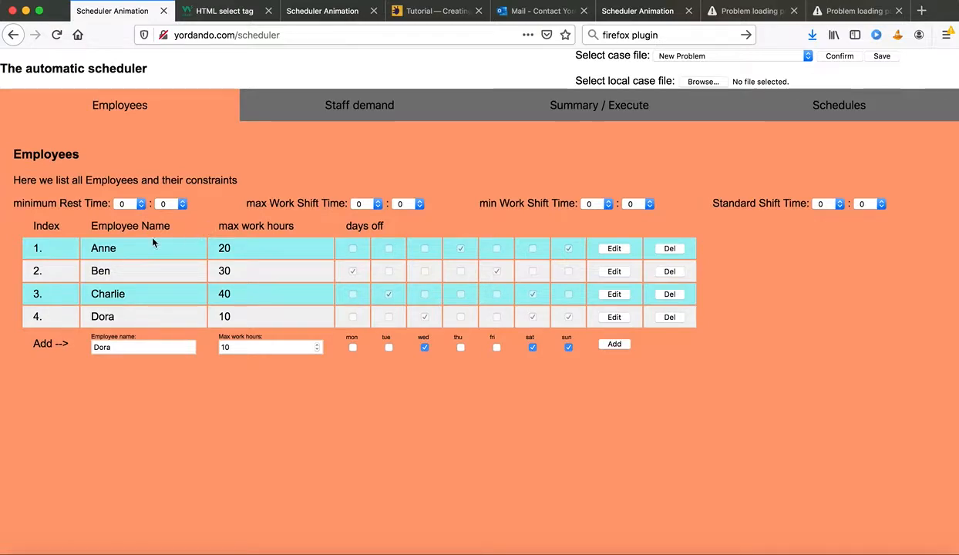
Set the employees' minimum rest time to 15 hours and the maximum work shift time to 10 hours
left_click(128, 204)
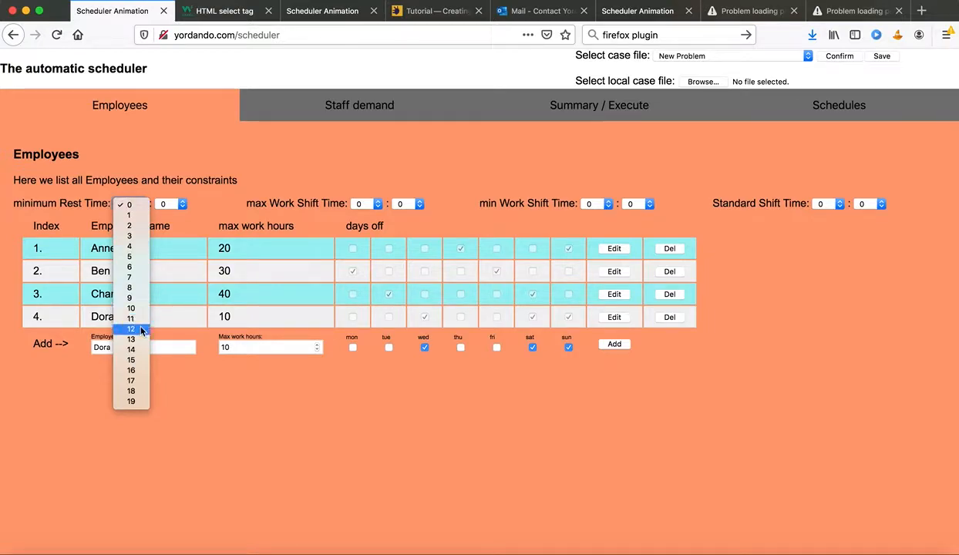
left_click(132, 360)
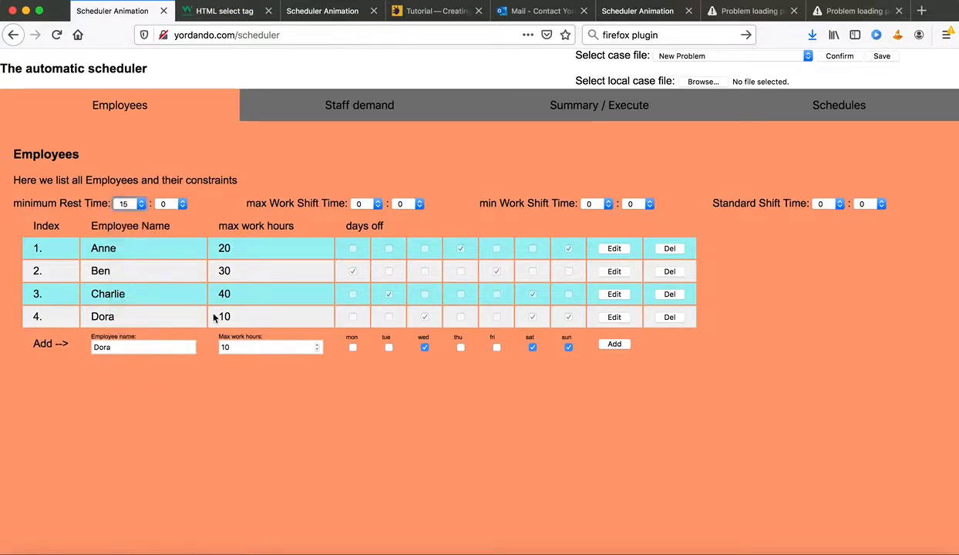
left_click(367, 205)
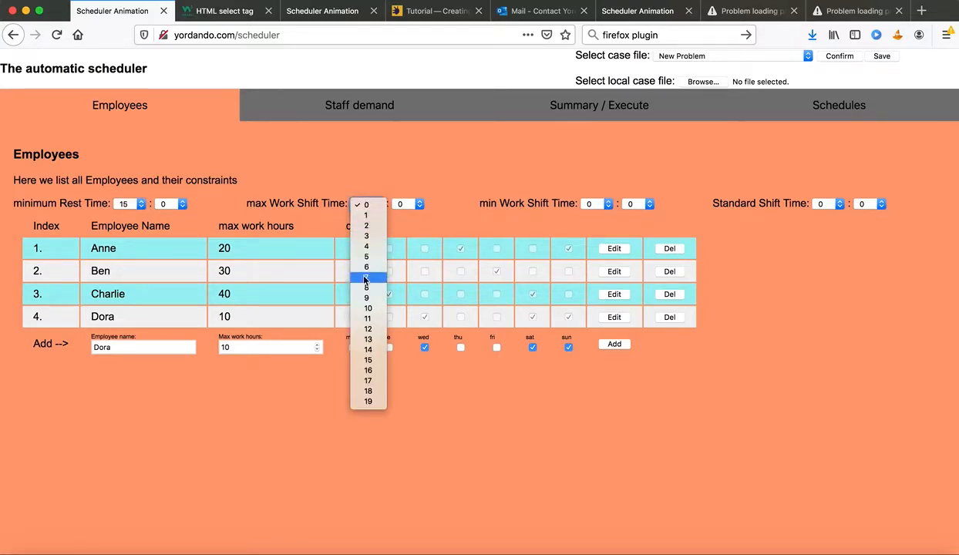
left_click(368, 310)
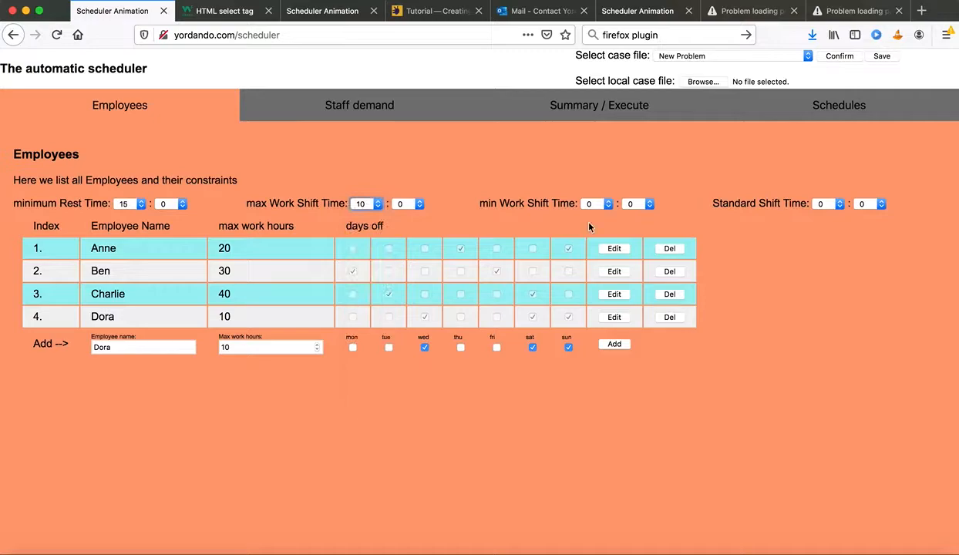
Set the minimum work shift time to 4 hours and the standard shift time to 8 hours
left_click(589, 204)
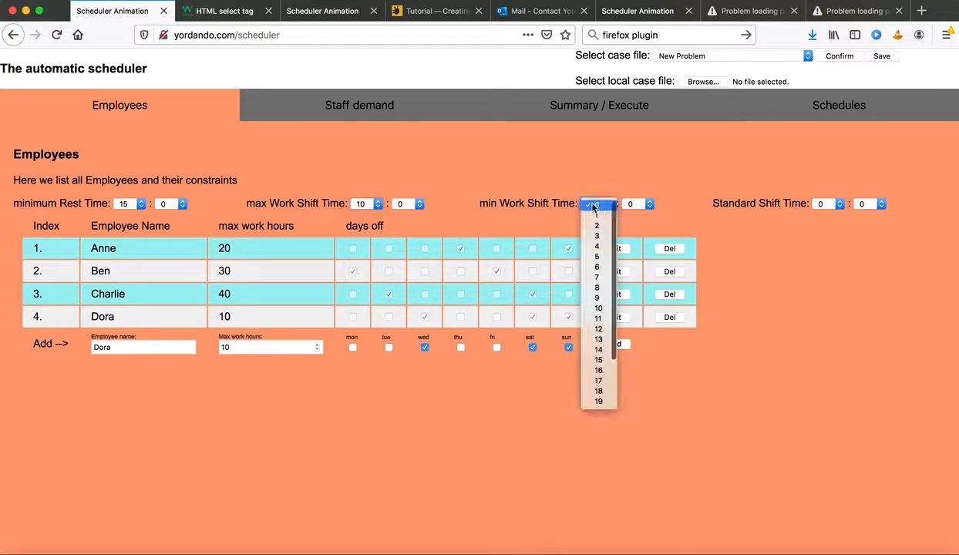
left_click(600, 248)
left_click(822, 203)
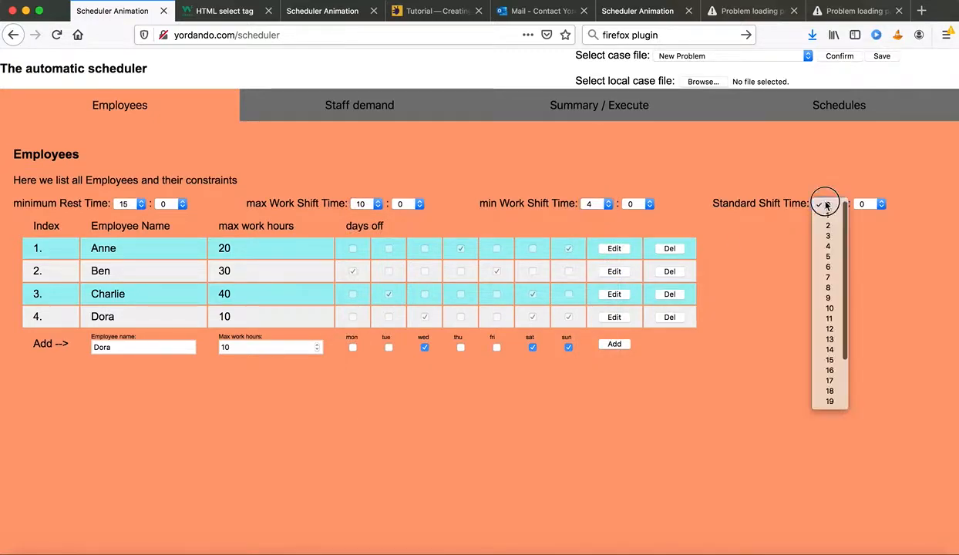
left_click(829, 289)
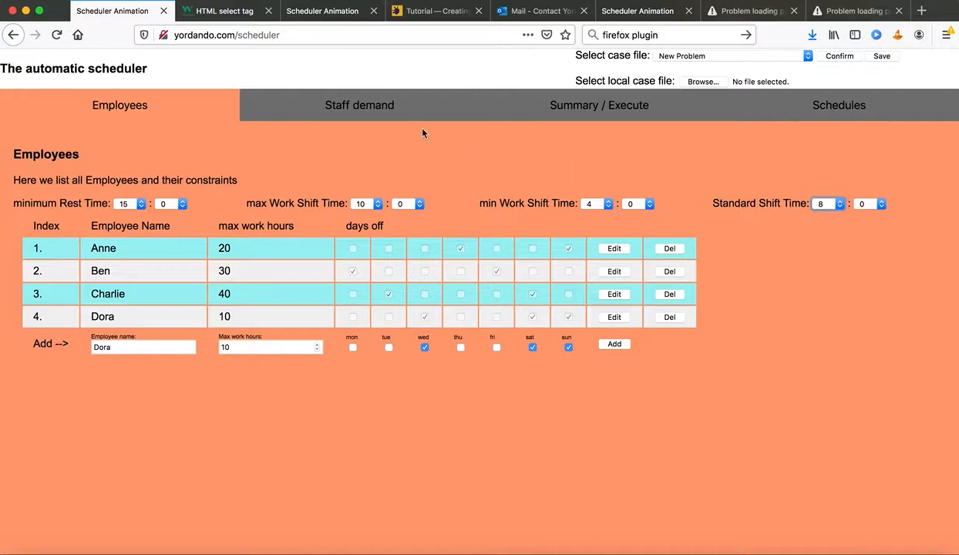
Add a Monday staff demand starting at 8:00 for 2 hours that requires 1 employee
left_click(372, 108)
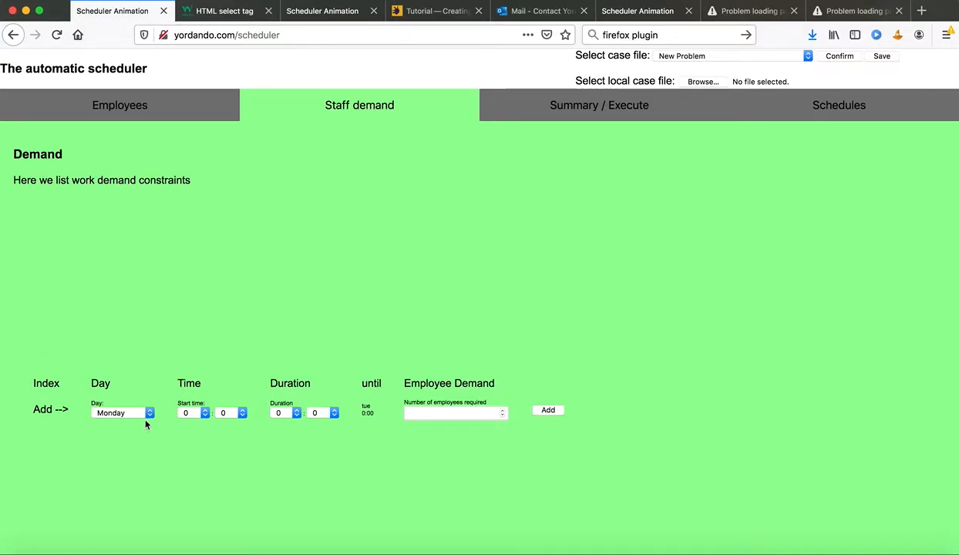
left_click(185, 414)
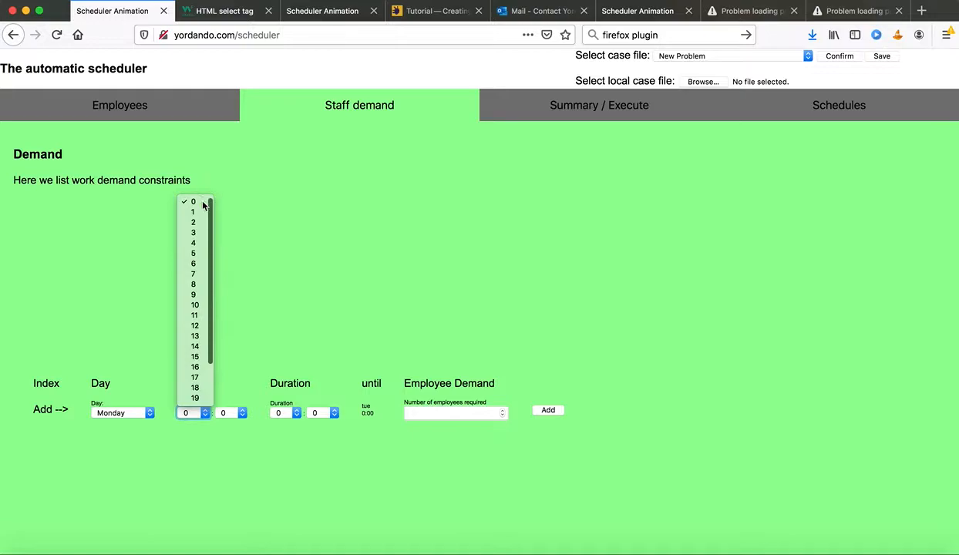
left_click(196, 285)
left_click(280, 413)
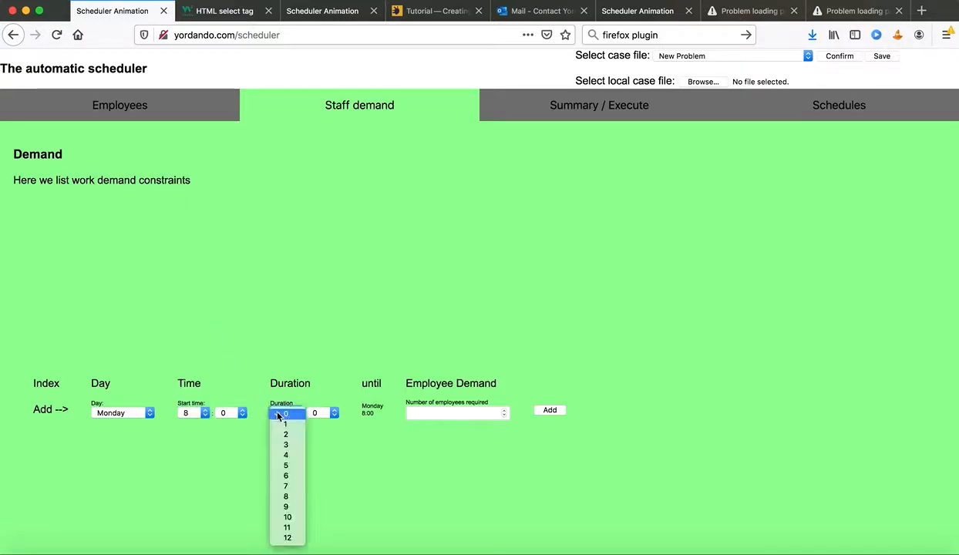
left_click(289, 436)
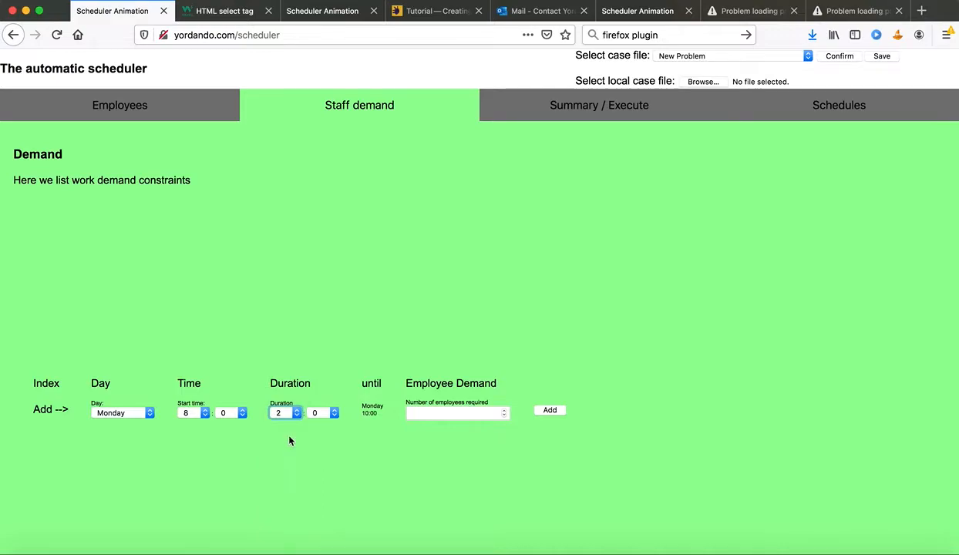
left_click(425, 414)
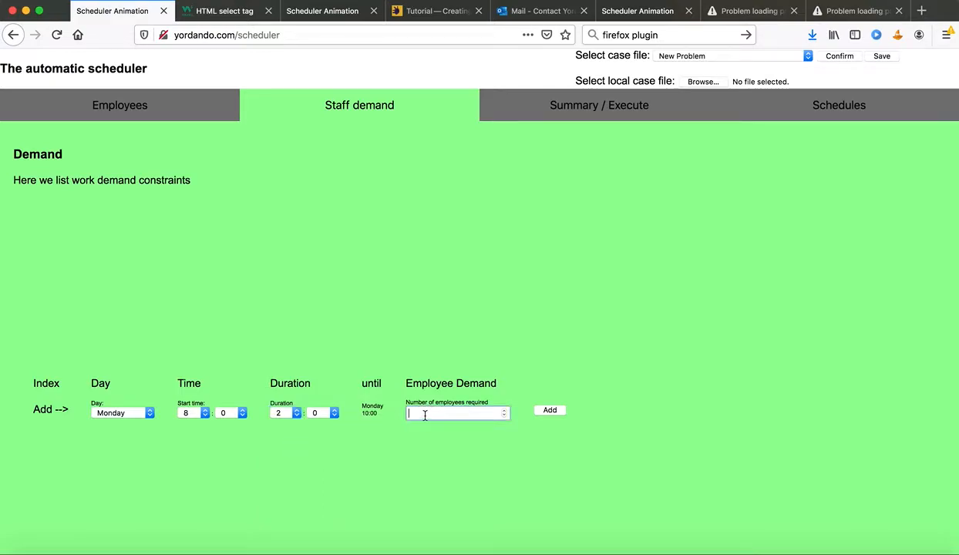
type("1")
left_click(550, 411)
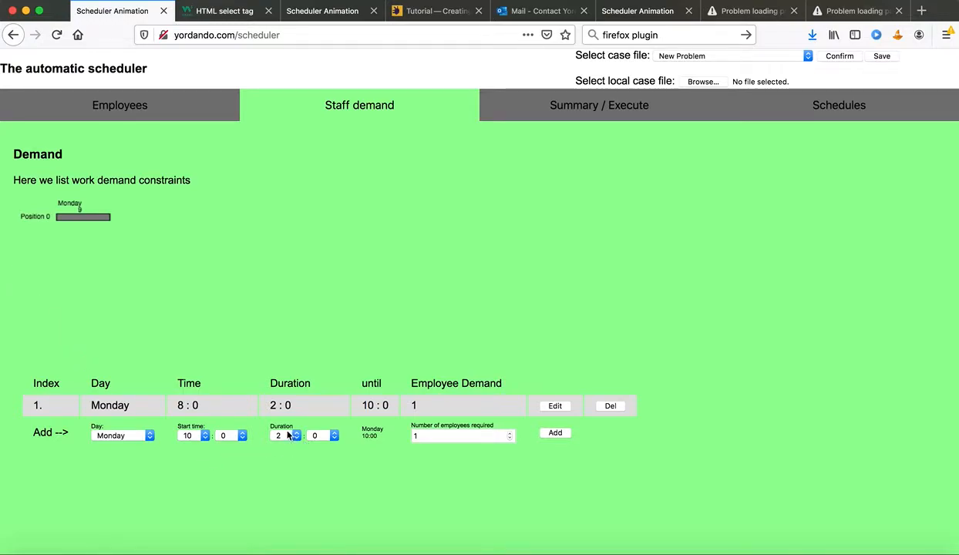
Add a Monday staff demand starting at 10:00 for 2 hours that requires 2 employees
left_click(431, 435)
key("BackSpace")
type("2")
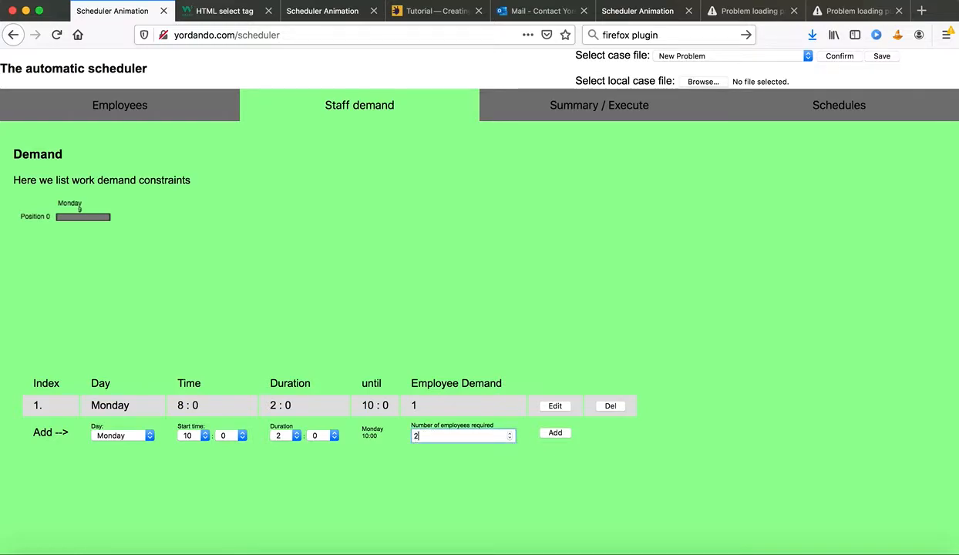
left_click(556, 432)
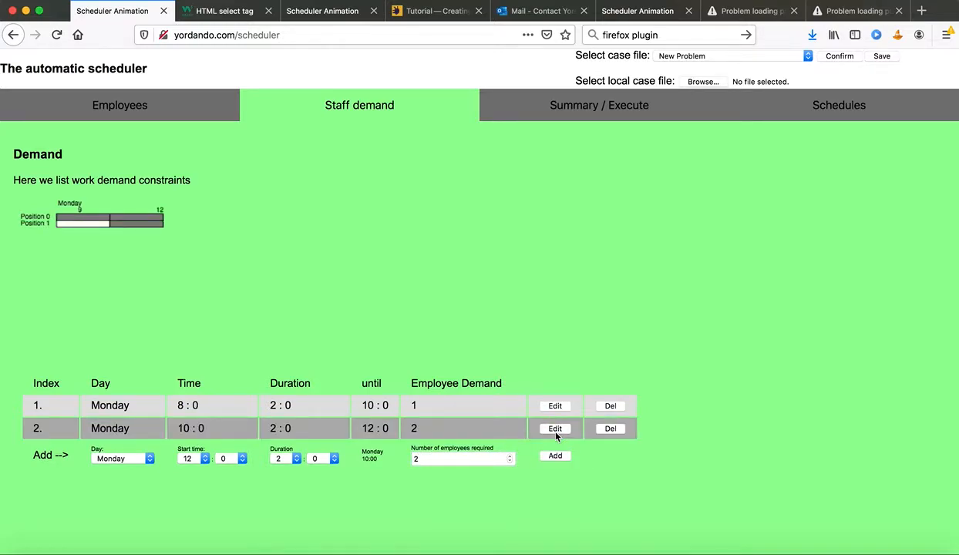
Add a Monday staff demand starting at 12:00 for 3 hours that requires 3 employees
left_click(286, 461)
left_click(286, 353)
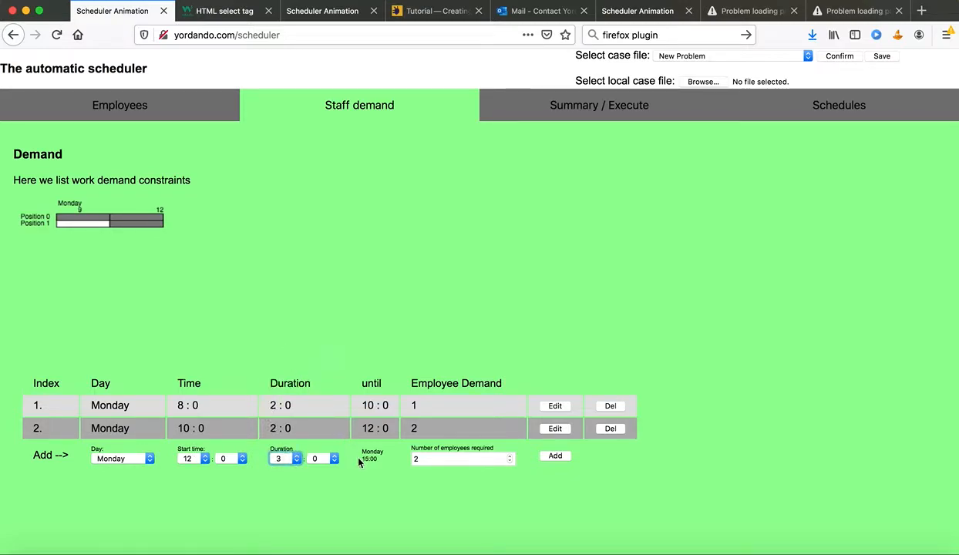
double_click(429, 459)
type("3")
left_click(555, 456)
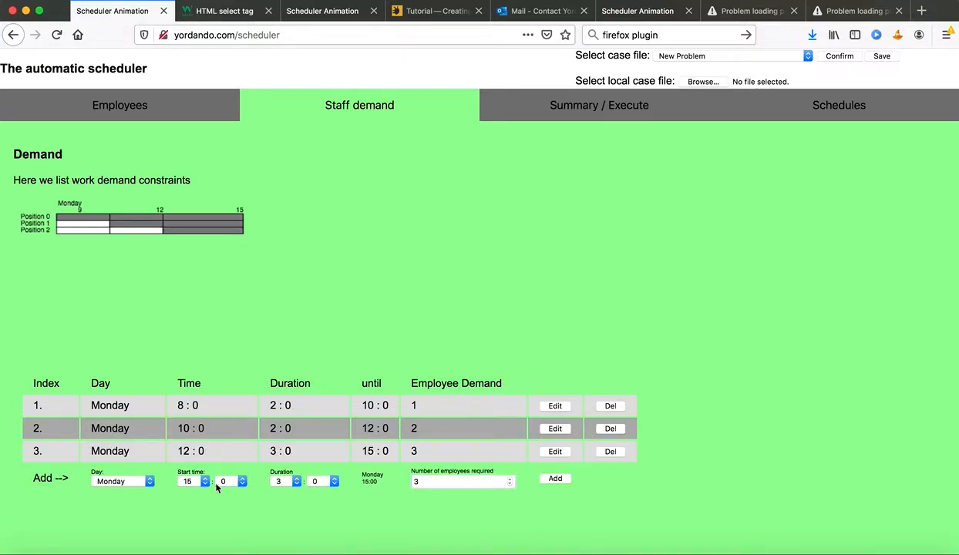
Add a Monday staff demand starting at 15:00 for 3 hours that requires 1 employee
double_click(423, 484)
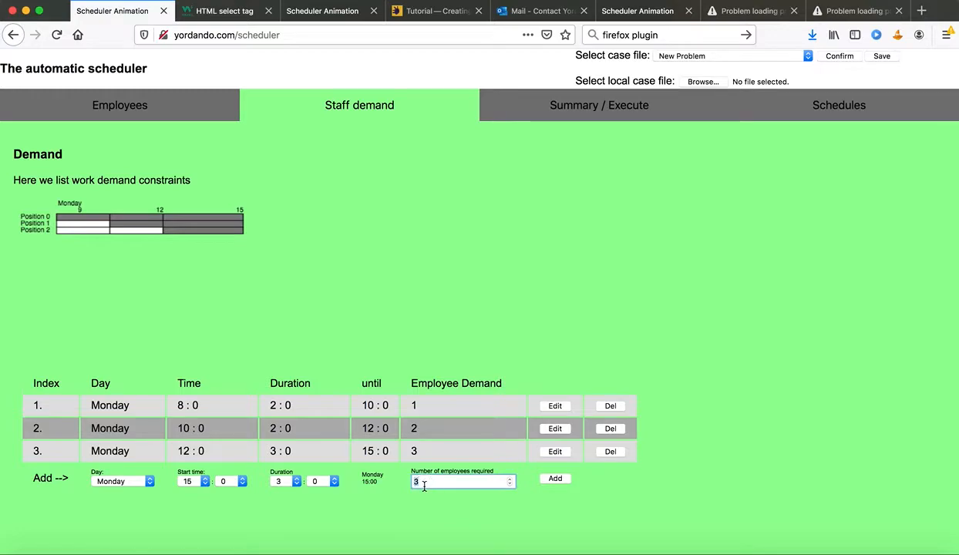
left_click(561, 479)
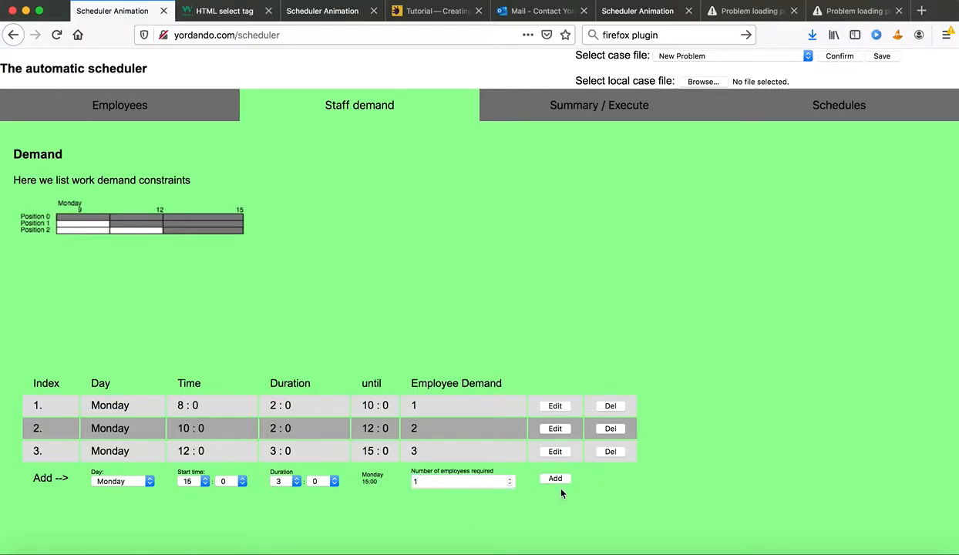
left_click(556, 478)
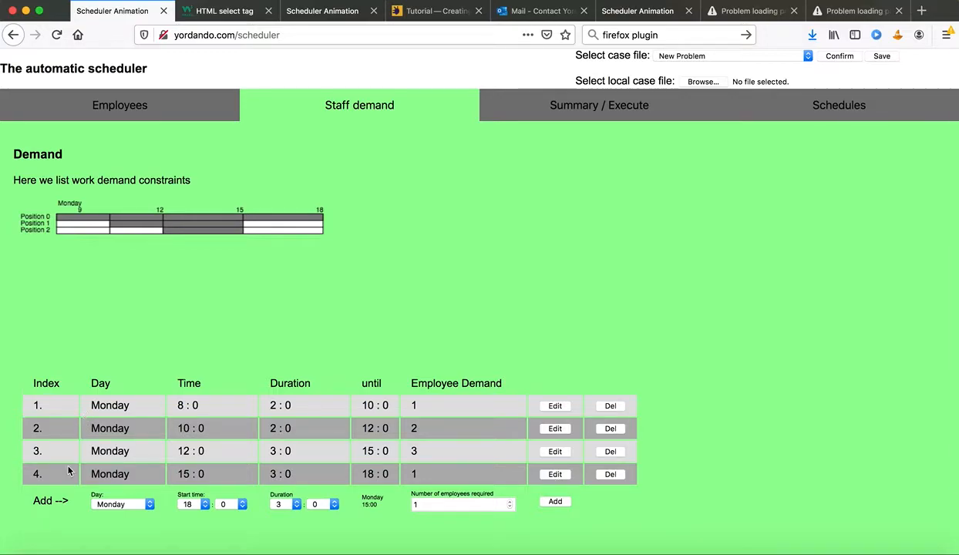
Add a Tuesday staff demand starting at 8:00 for 2 hours that requires 1 employee
scroll(68, 471, "down", 2)
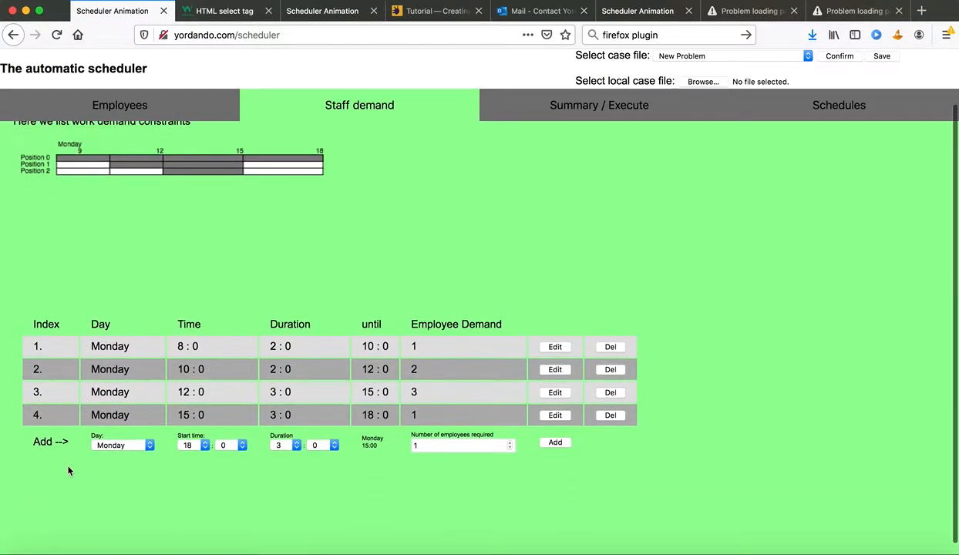
left_click(119, 445)
left_click(119, 455)
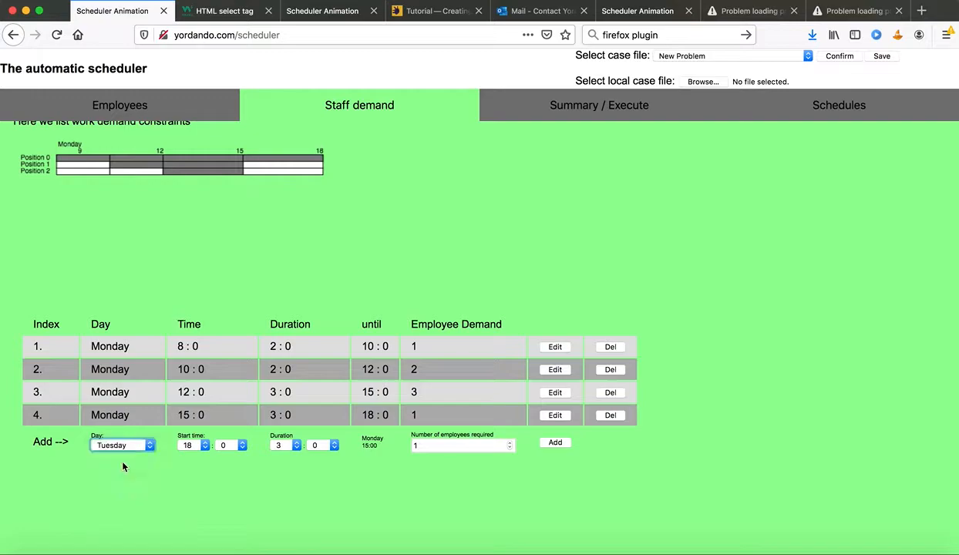
left_click(186, 445)
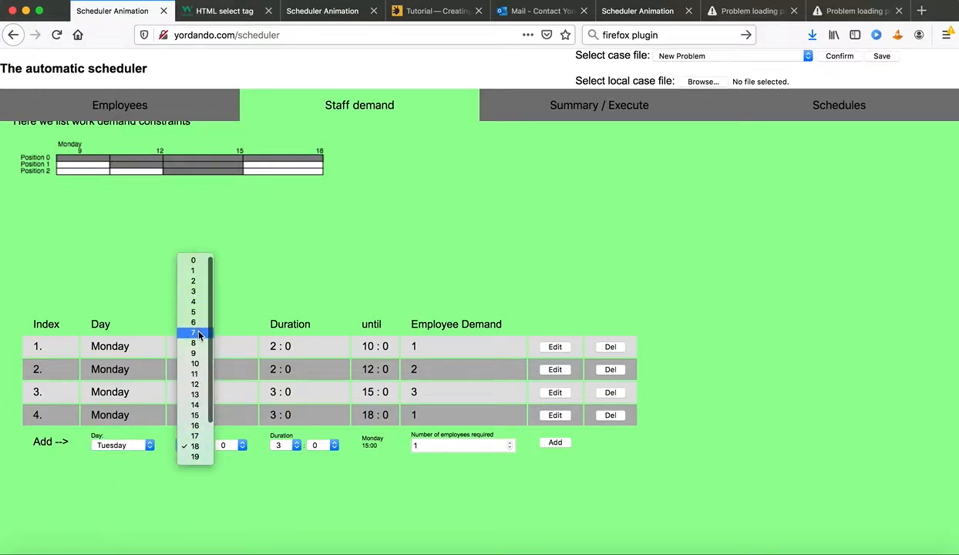
left_click(195, 343)
left_click(285, 445)
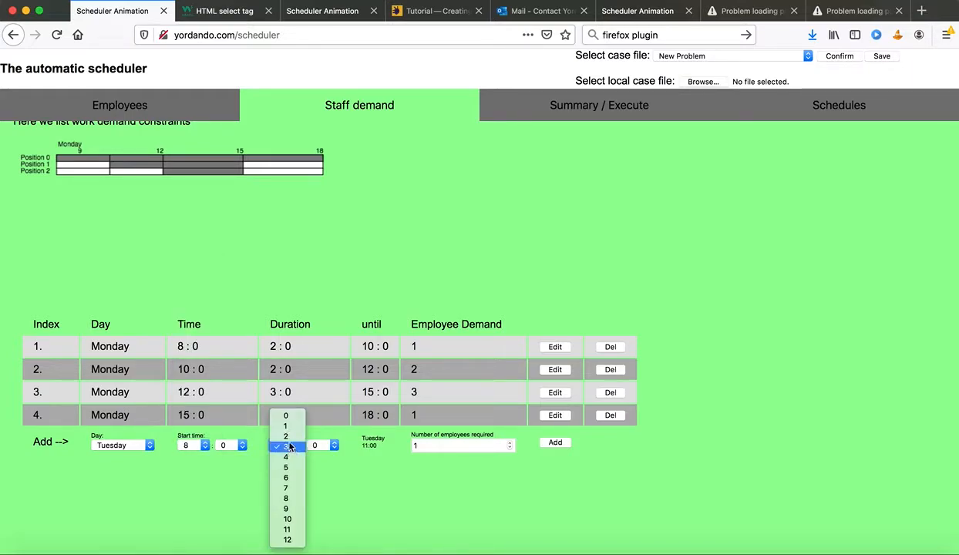
left_click(285, 437)
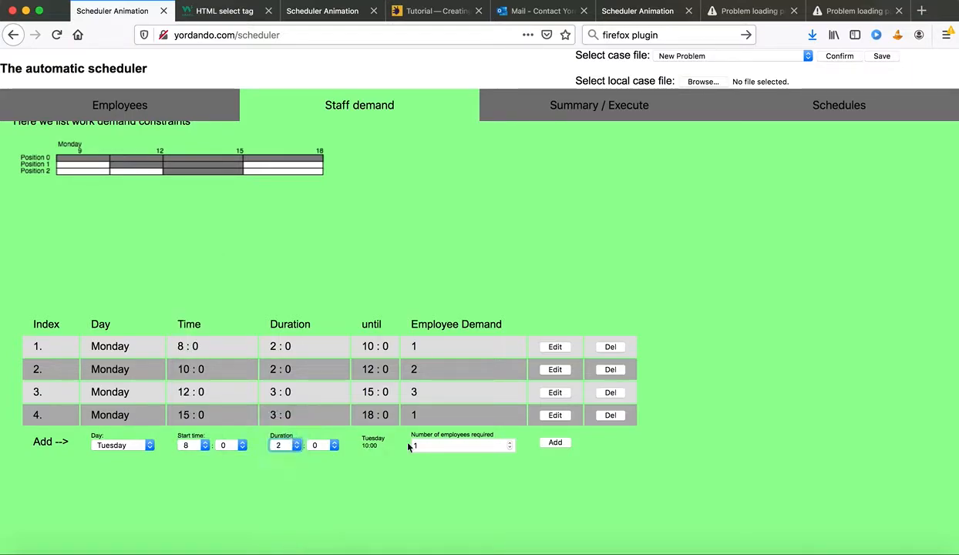
left_click(566, 446)
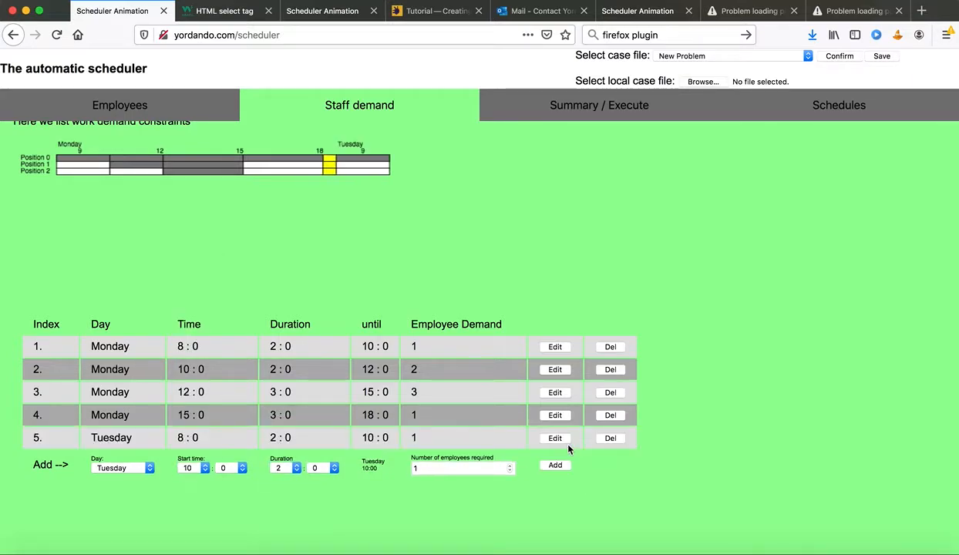
Add a Tuesday staff demand starting at 10:00 for 2 hours that requires 2 employees
left_click(282, 468)
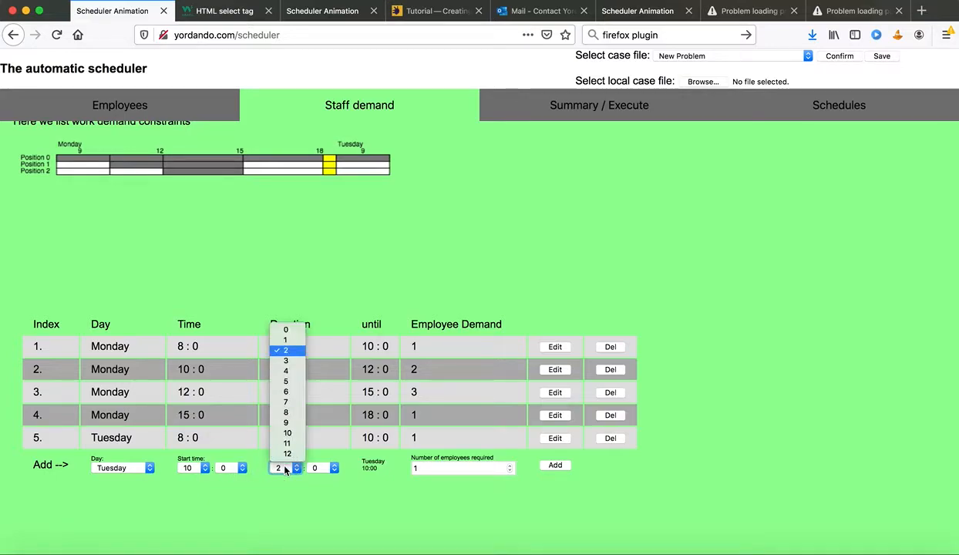
left_click(286, 360)
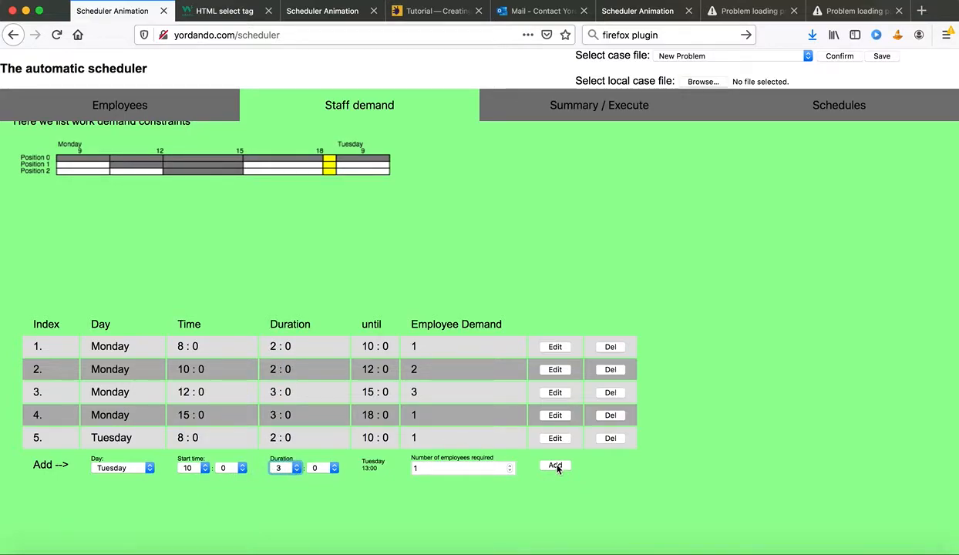
left_click(294, 468)
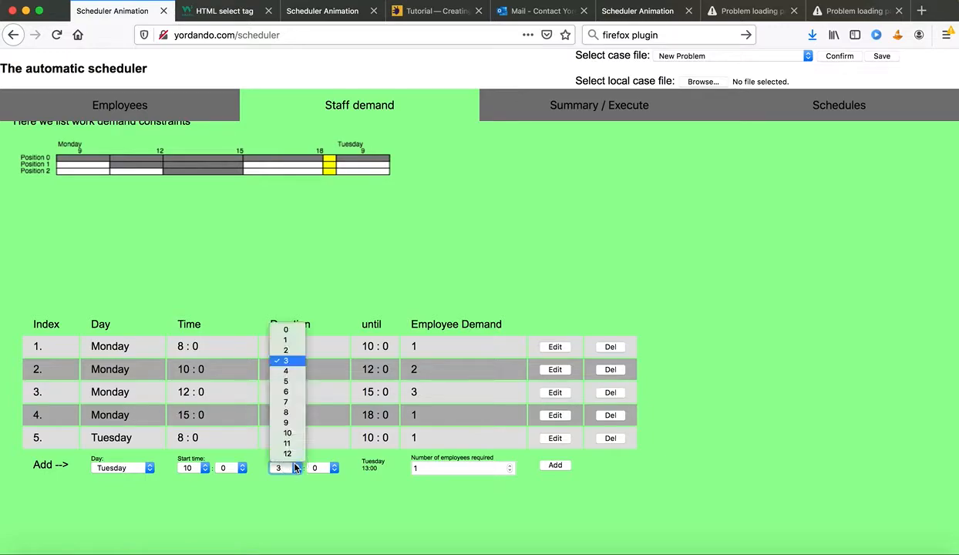
left_click(287, 350)
left_click(459, 469)
key("BackSpace")
type("2")
left_click(556, 465)
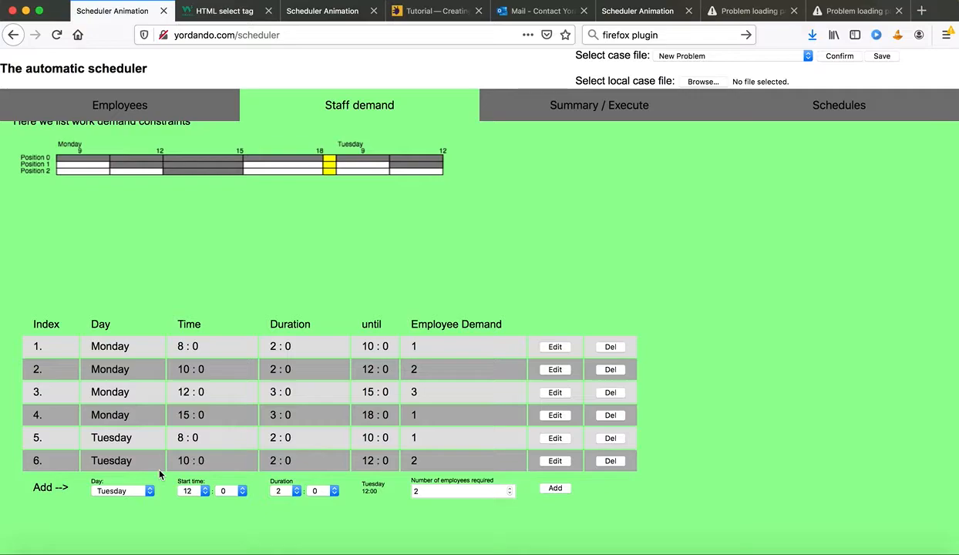
Add a Tuesday staff demand starting at 12:00 for 3 hours that requires 2 employees
left_click(281, 492)
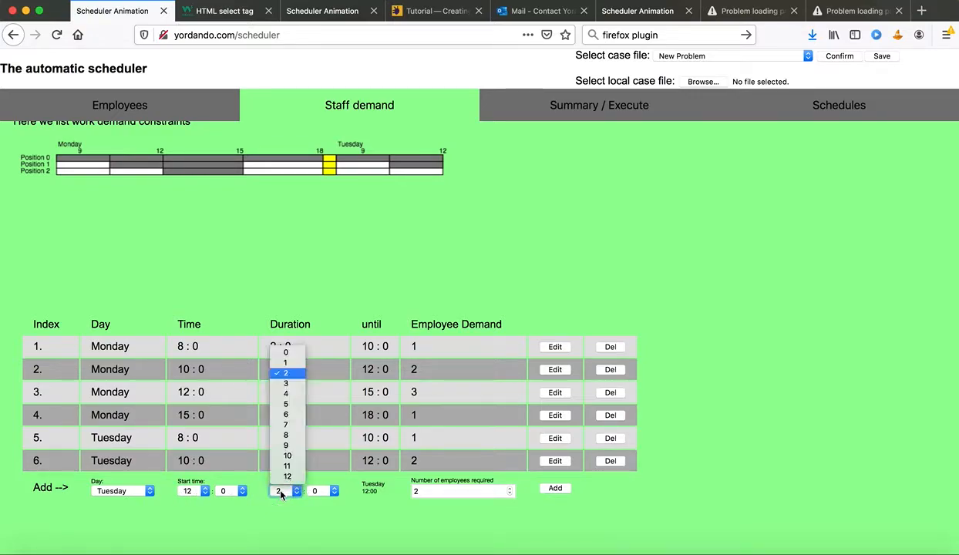
left_click(286, 383)
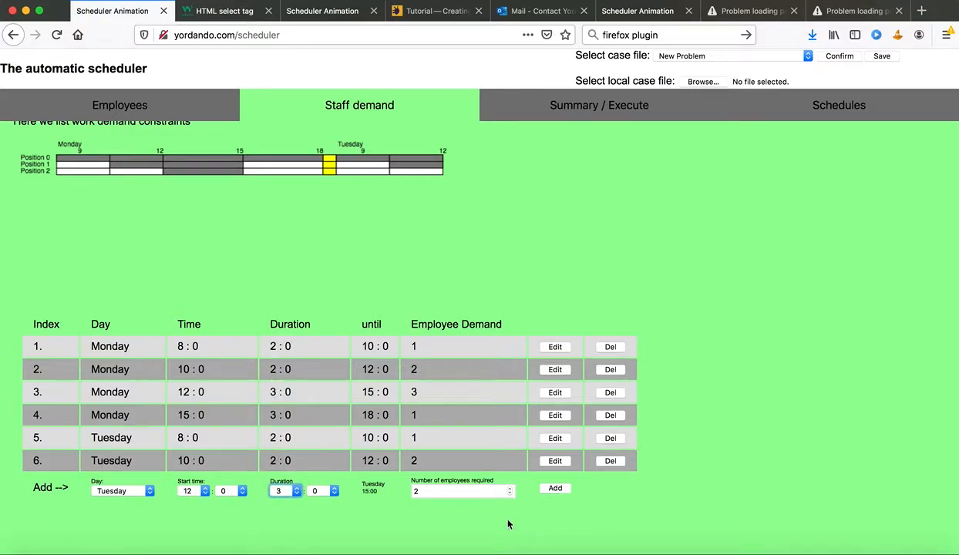
left_click(558, 488)
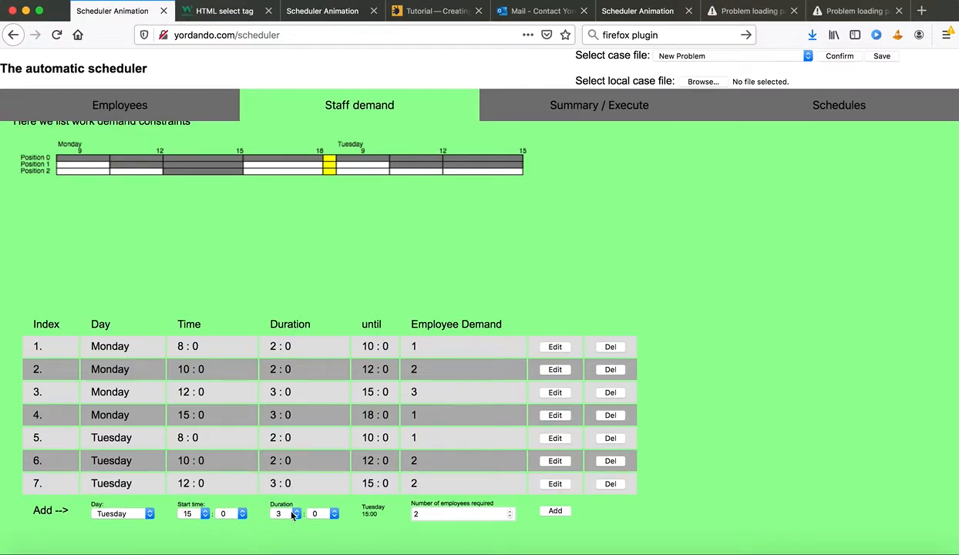
Add a Tuesday staff demand starting at 15:00 for 3 hours that requires 1 employee
left_click(437, 514)
key("BackSpace")
type("1")
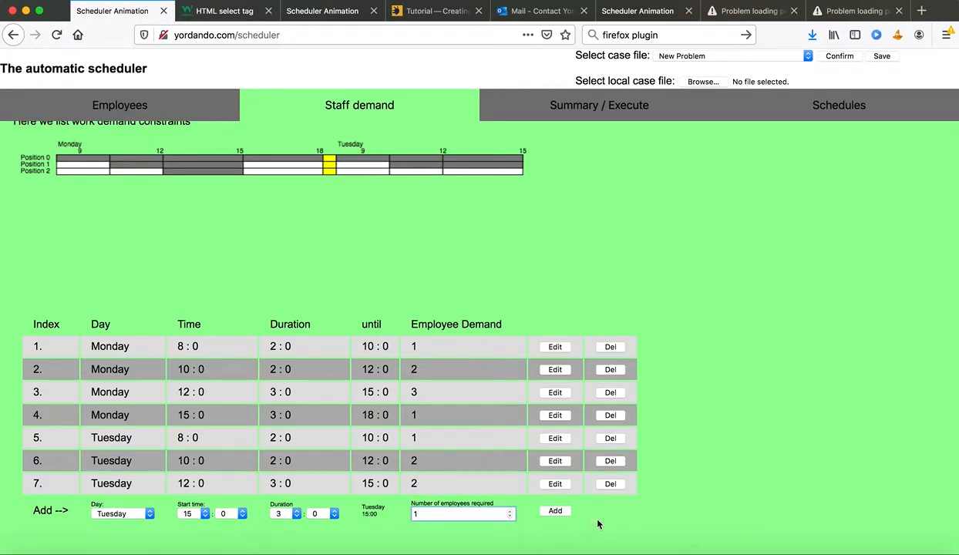
left_click(556, 512)
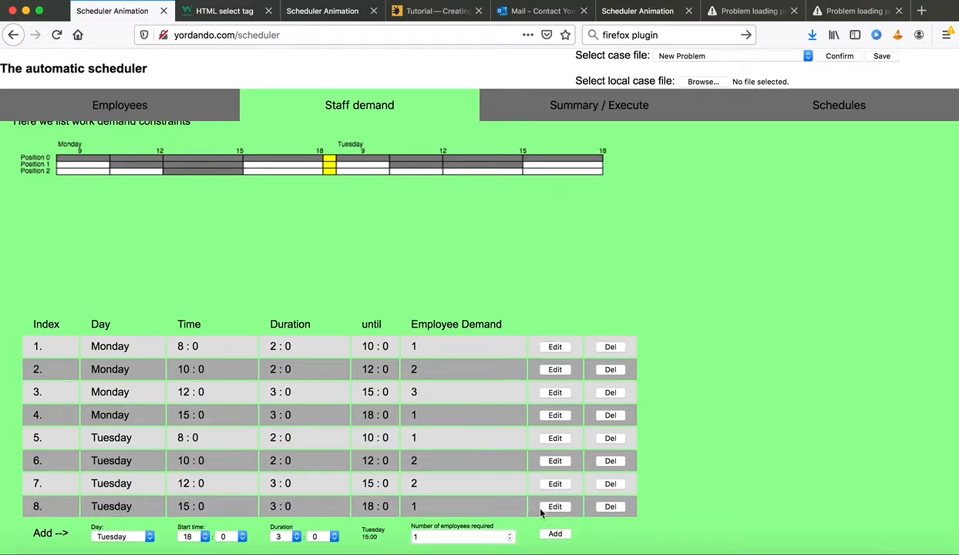
Add a Wednesday staff demand starting at 13:00 for 2 hours that requires 2 employees
scroll(385, 455, "down", 1)
left_click(145, 524)
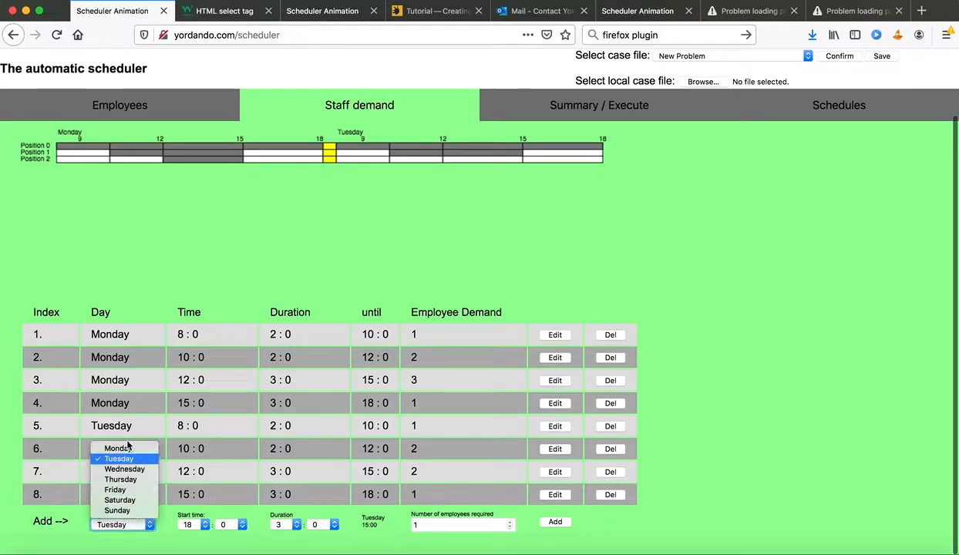
left_click(123, 468)
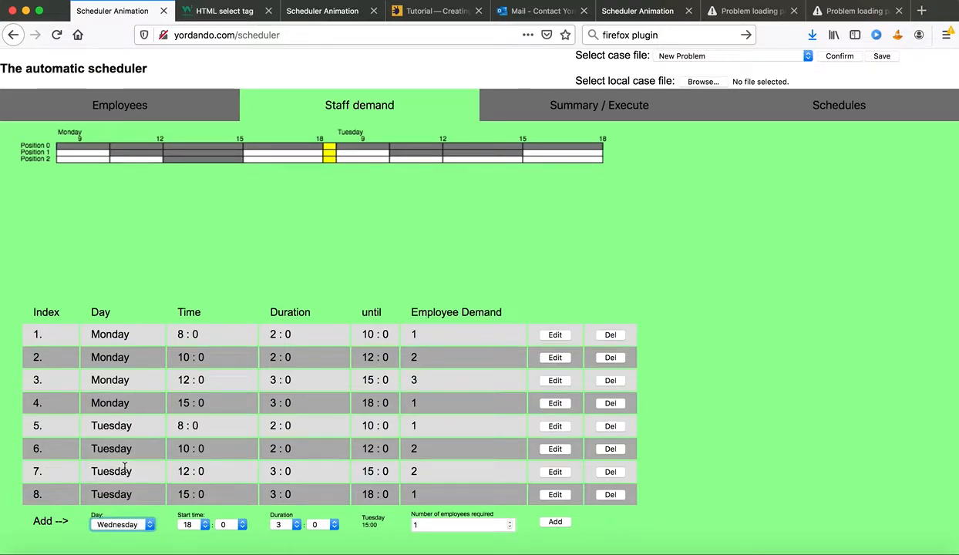
left_click(188, 525)
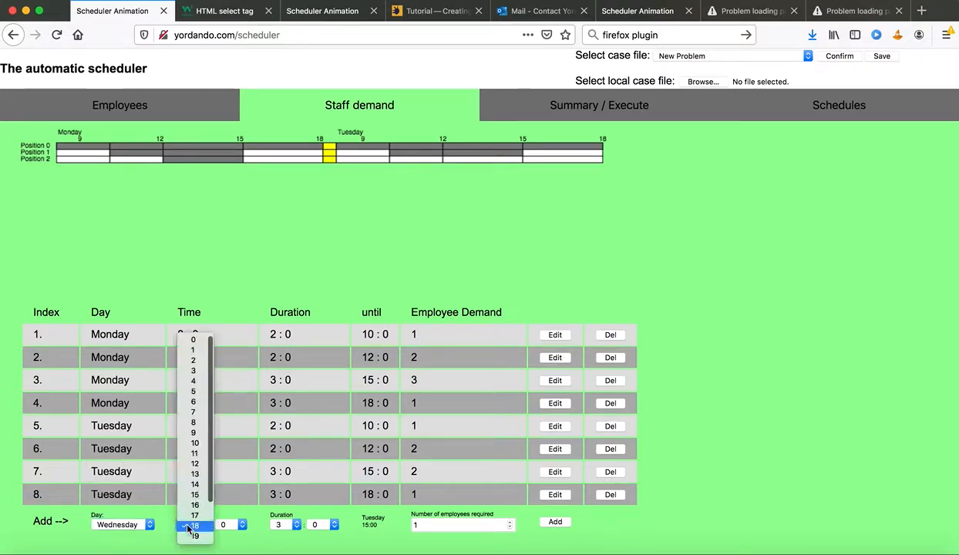
left_click(196, 463)
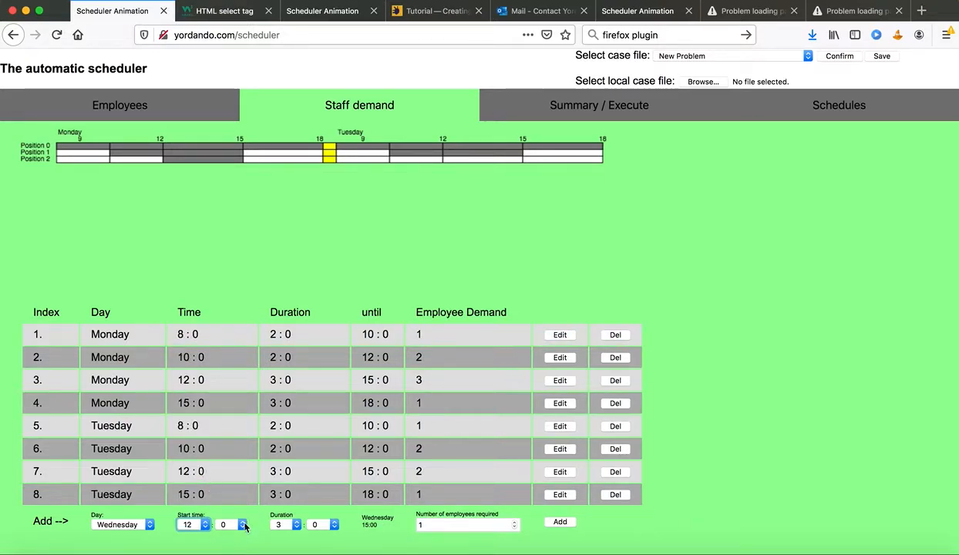
left_click(193, 525)
left_click(194, 448)
left_click(292, 529)
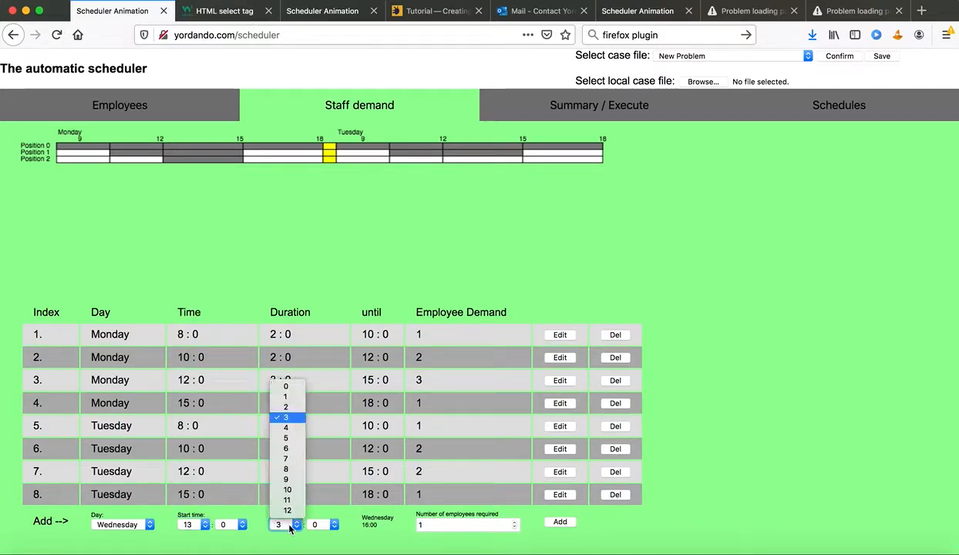
left_click(285, 408)
type("2")
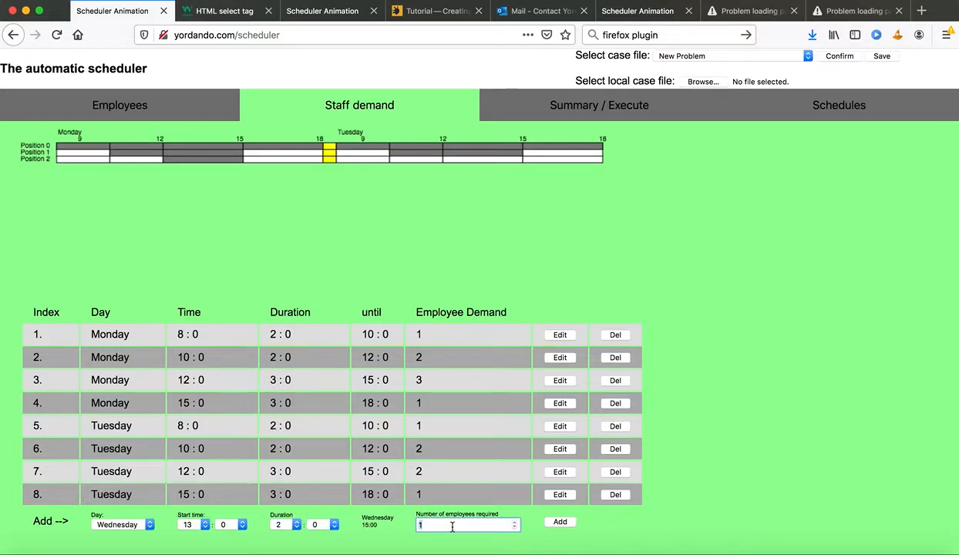
left_click(559, 522)
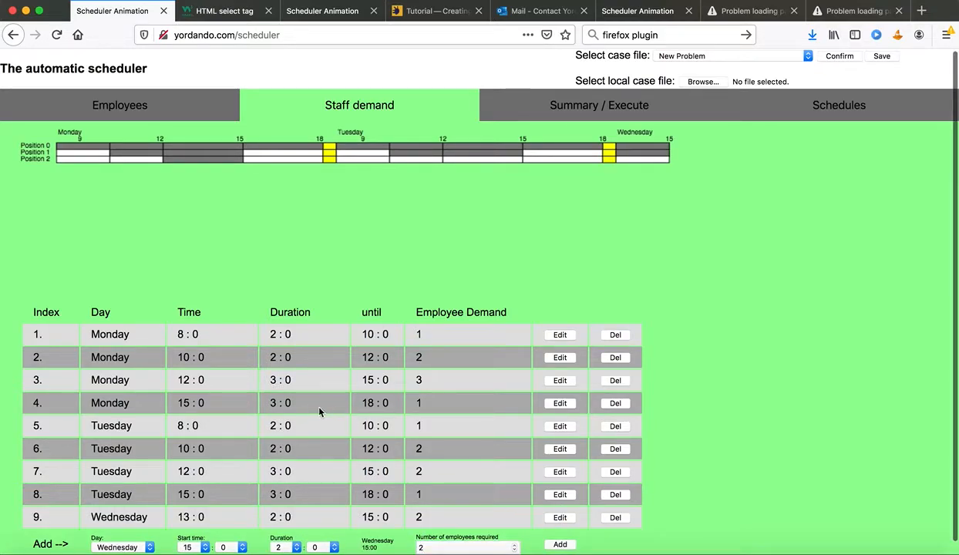
Add a Wednesday staff demand starting at 15:00 for 3 hours that requires 2 employees
left_click(282, 547)
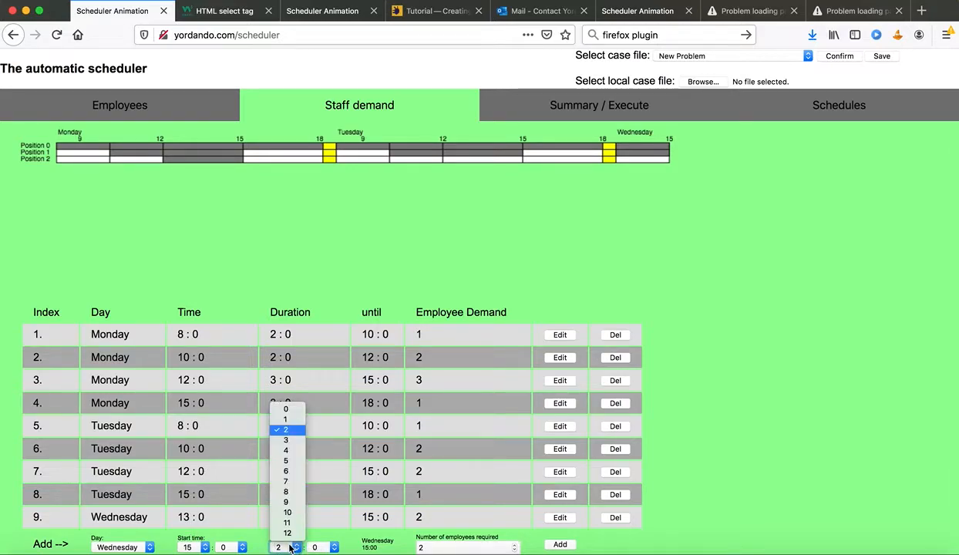
left_click(284, 440)
left_click(562, 544)
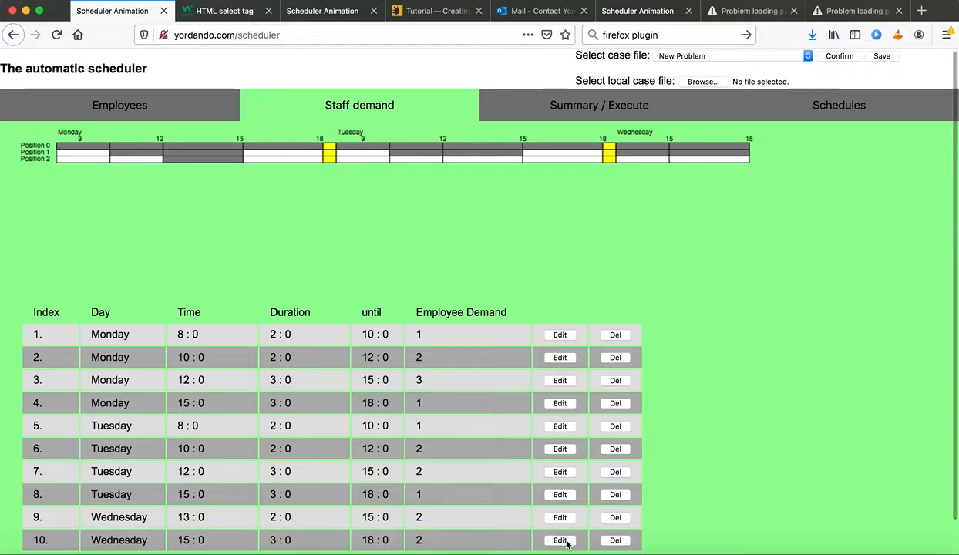
Add a Wednesday staff demand starting at 18:00 for 3 hours that requires 1 employee
scroll(331, 494, "down", 1)
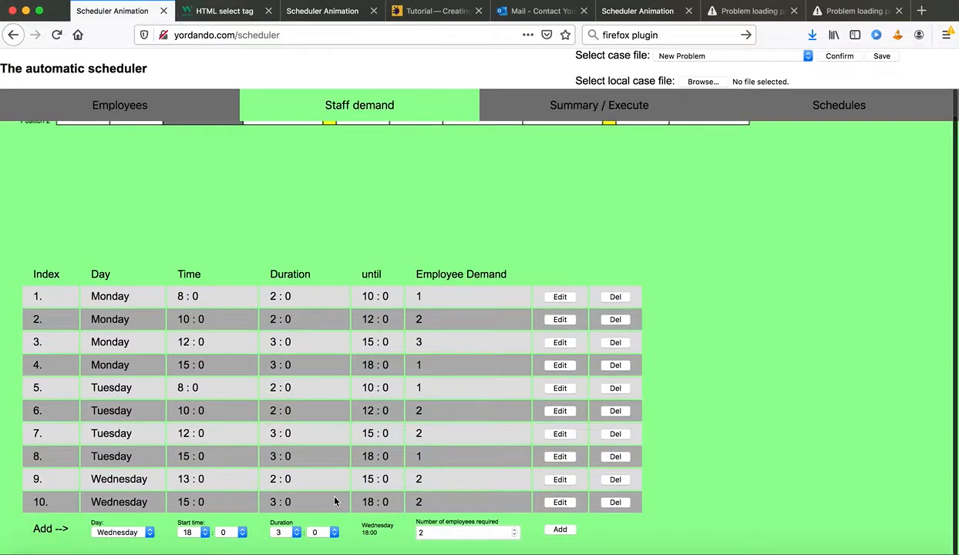
left_click(283, 532)
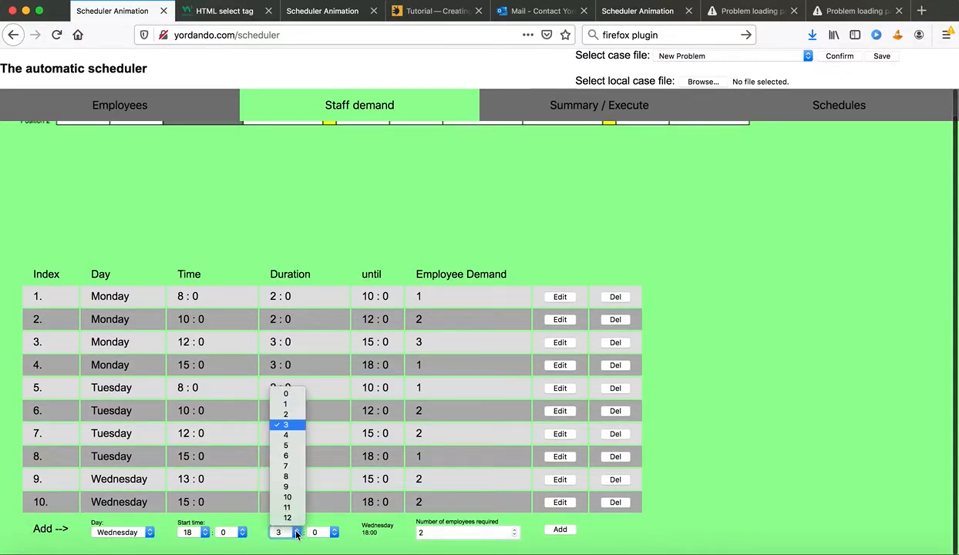
left_click(287, 425)
double_click(436, 538)
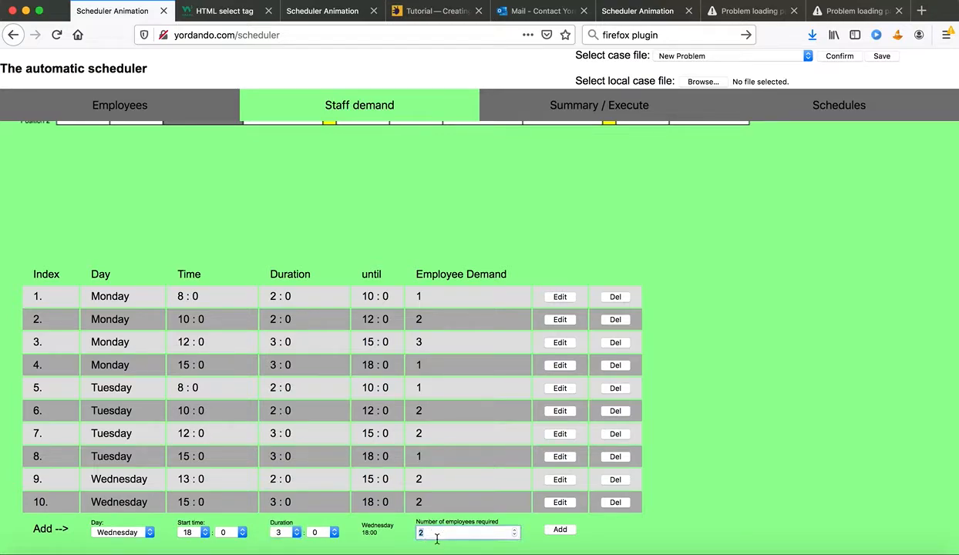
type("1")
left_click(559, 531)
scroll(652, 310, "up", 1)
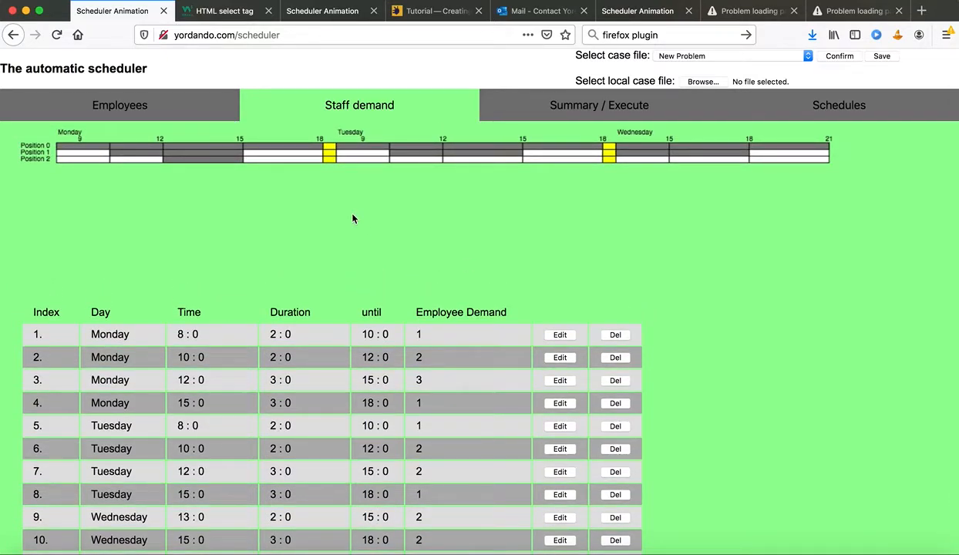
Add a Thursday staff demand starting at 8:00 for 3 hours that requires 1 employee
scroll(394, 328, "down", 1)
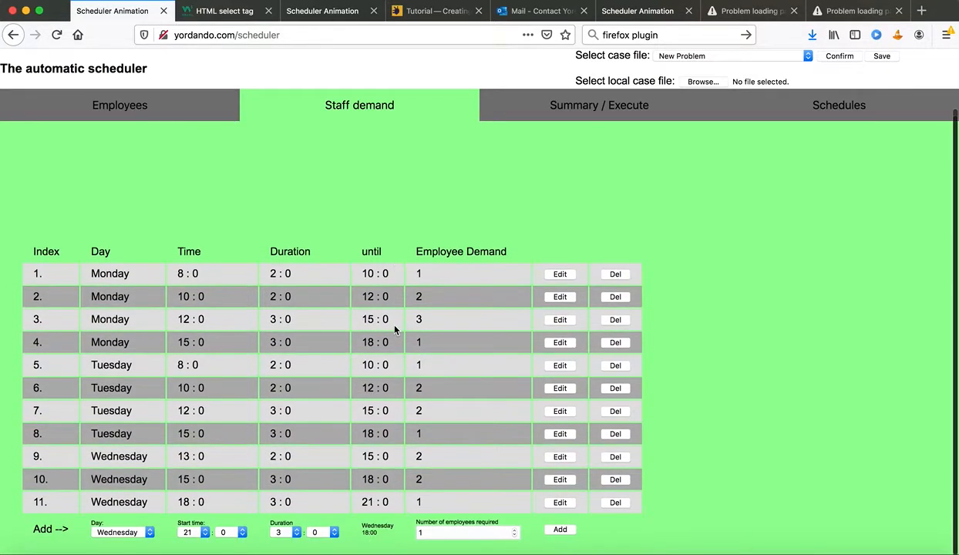
left_click(119, 532)
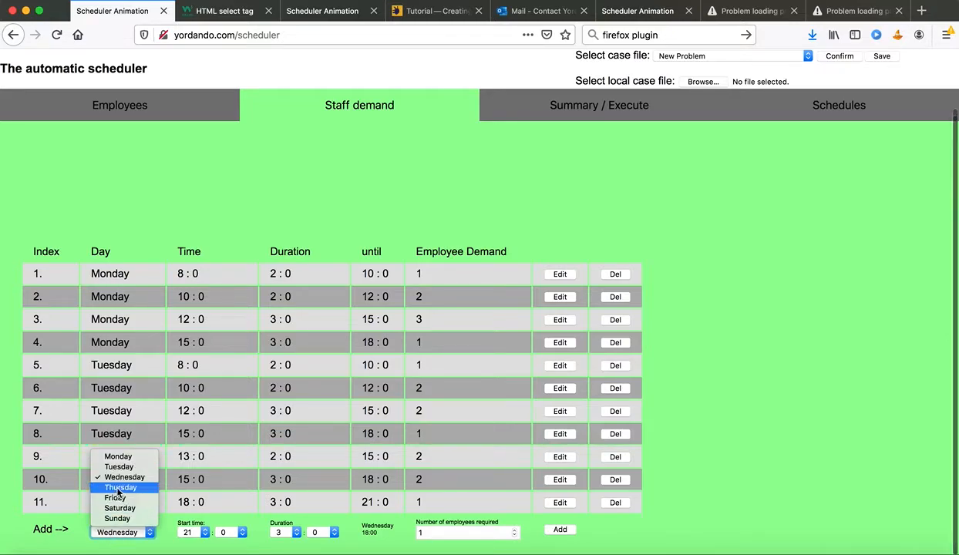
left_click(123, 486)
left_click(193, 532)
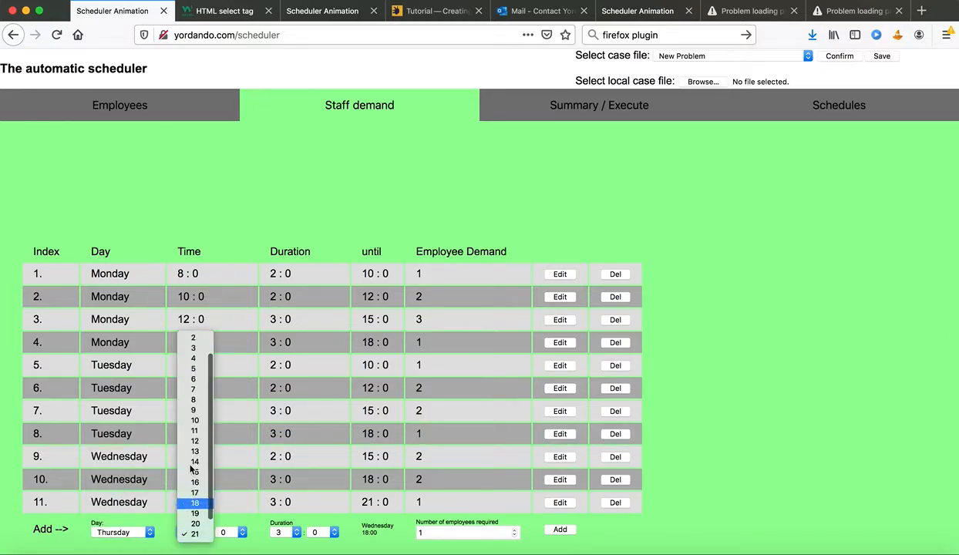
left_click(193, 400)
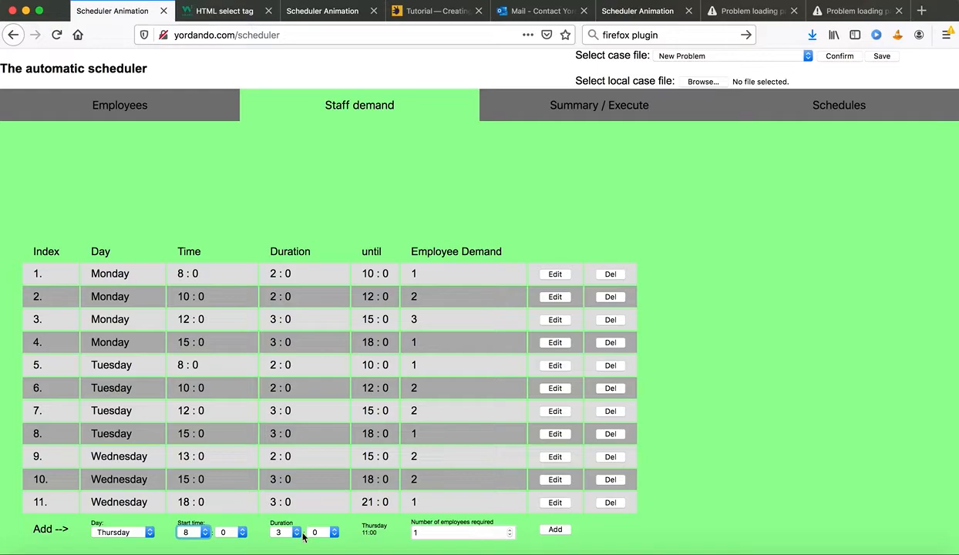
left_click(560, 523)
left_click(560, 529)
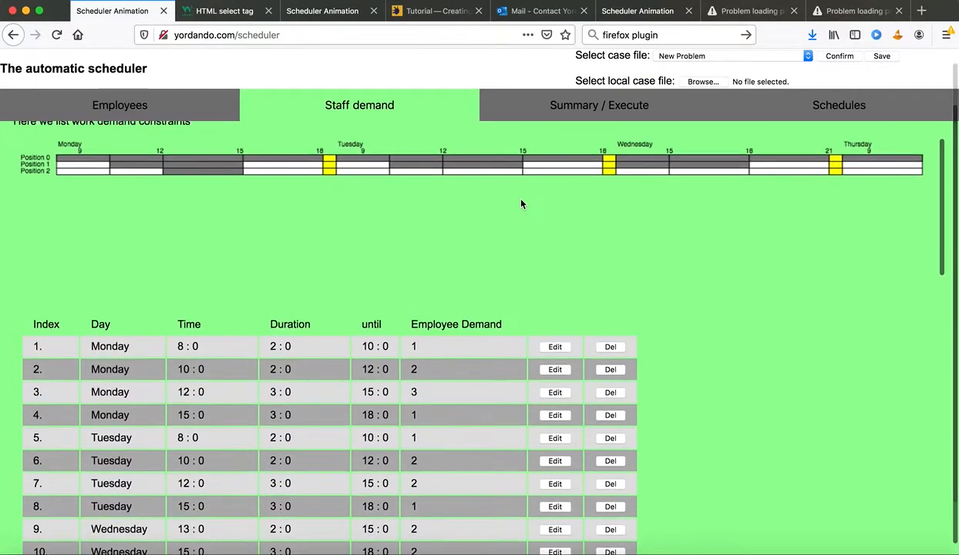
scroll(521, 203, "down", 1)
scroll(505, 417, "down", 3)
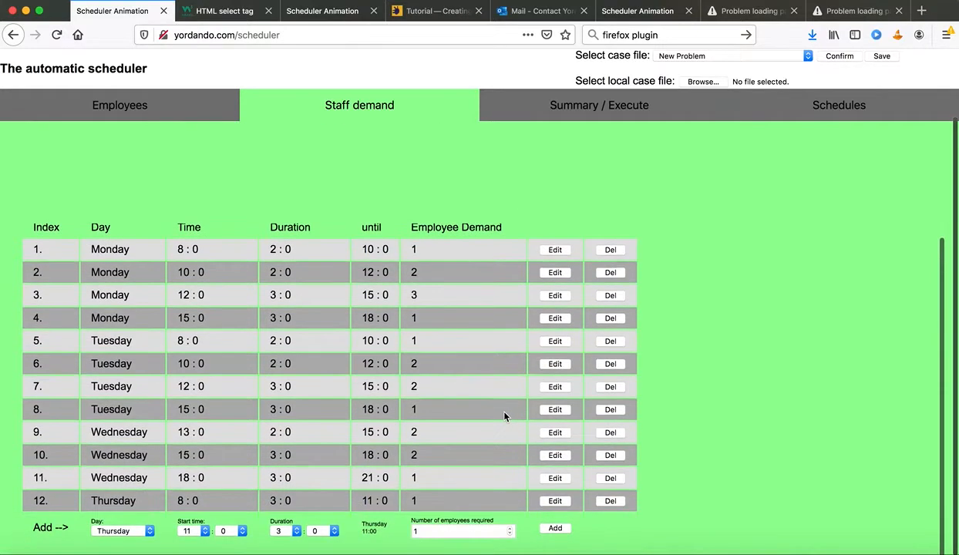
scroll(436, 130, "up", 3)
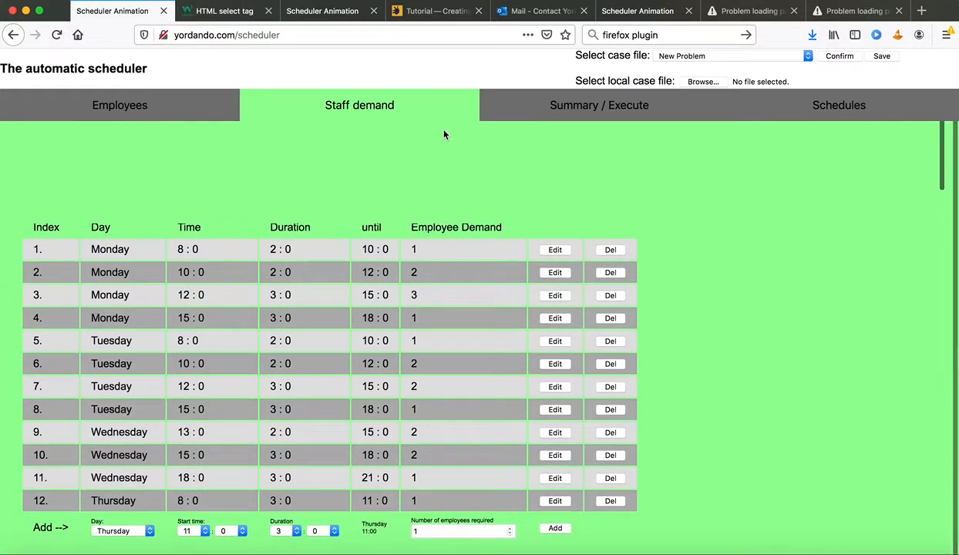
Add a Thursday staff demand starting at 11:00 for 3 hours that requires 3 employees
scroll(454, 220, "down", 3)
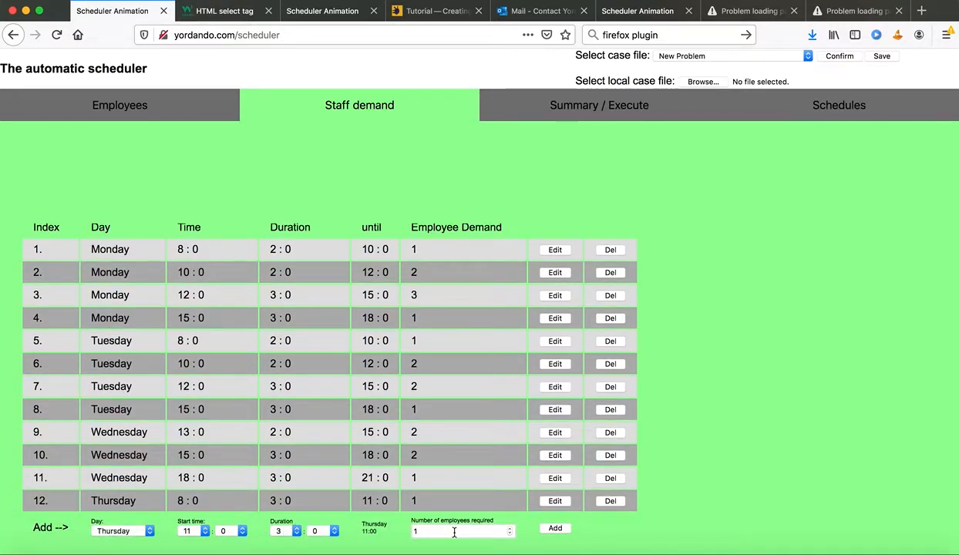
left_click(195, 528)
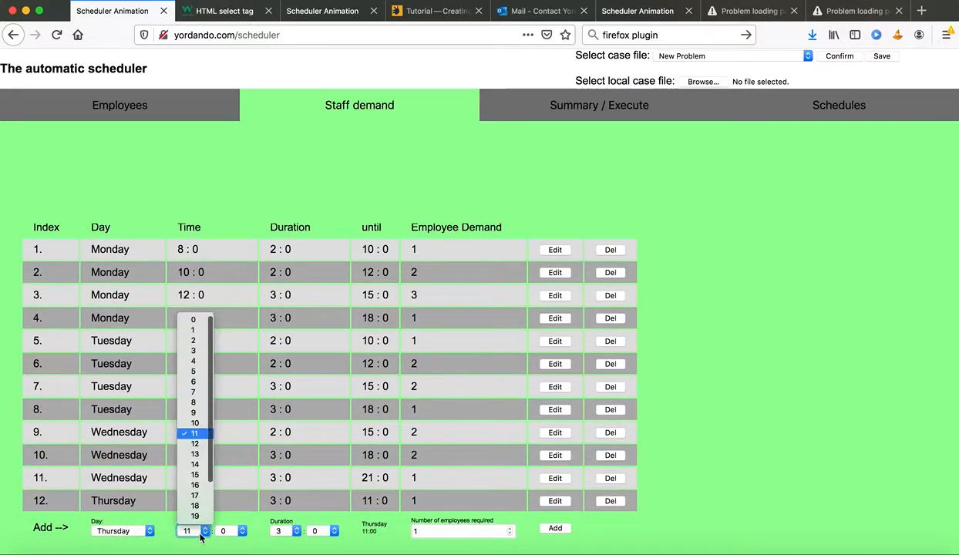
left_click(194, 433)
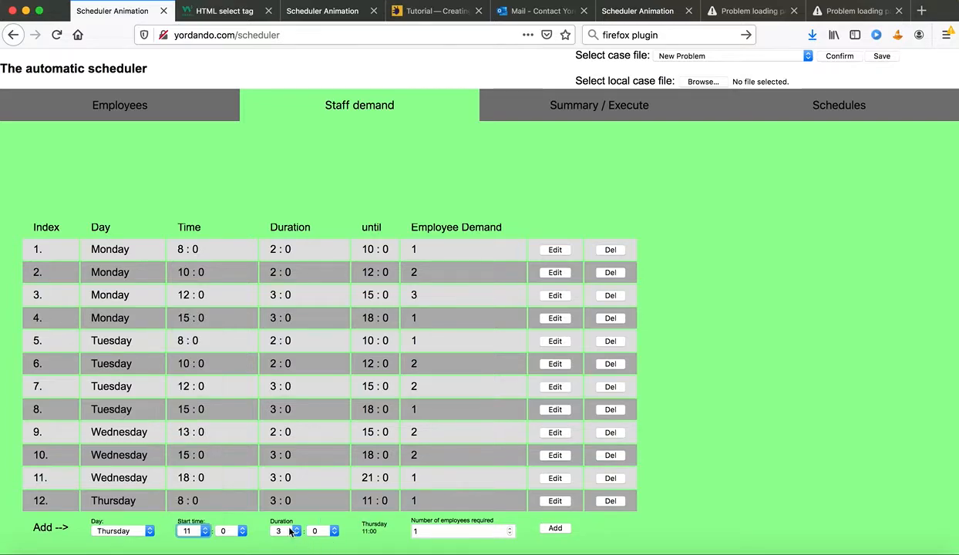
left_click(452, 531)
key("BackSpace")
type("3")
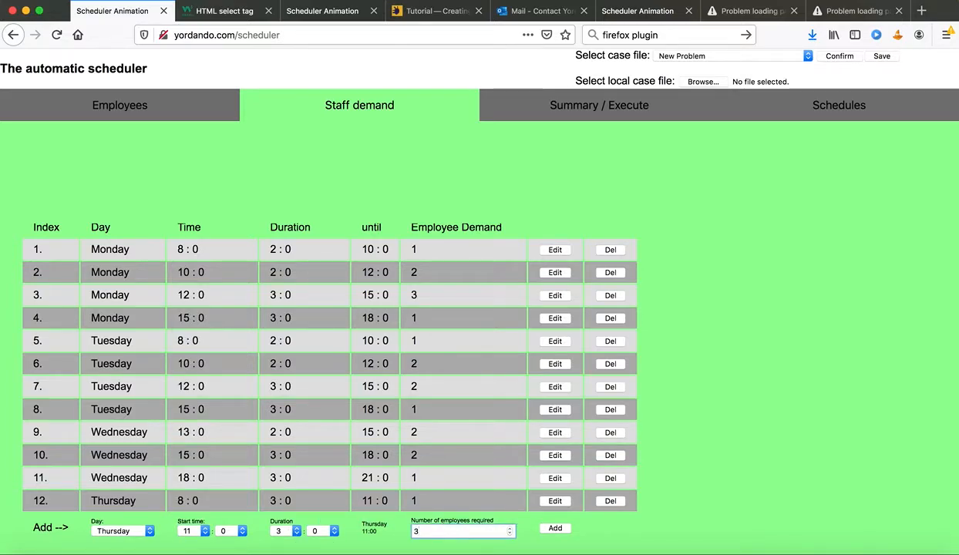
left_click(555, 529)
Add a Thursday staff demand starting at 14:00 for 2 hours that requires 3 employees
scroll(309, 463, "down", 1)
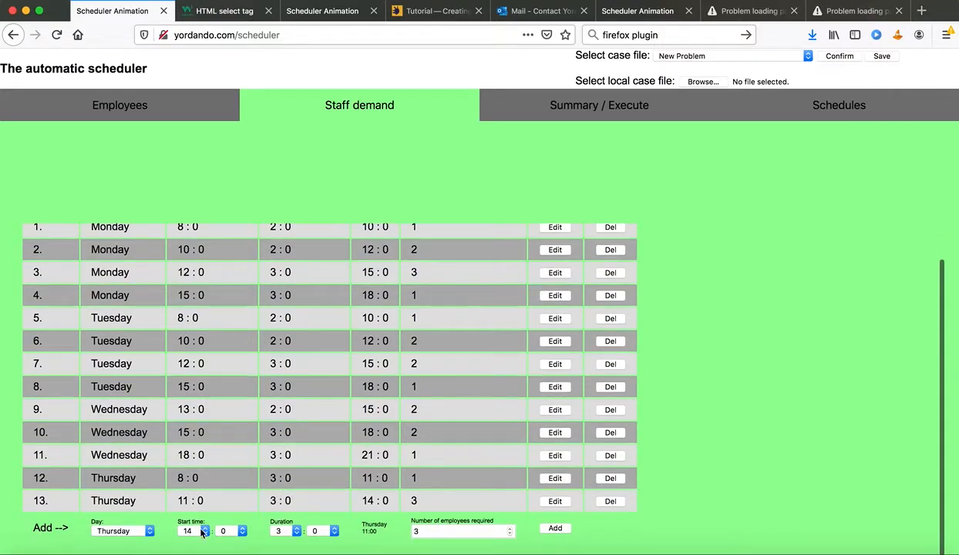
left_click(289, 532)
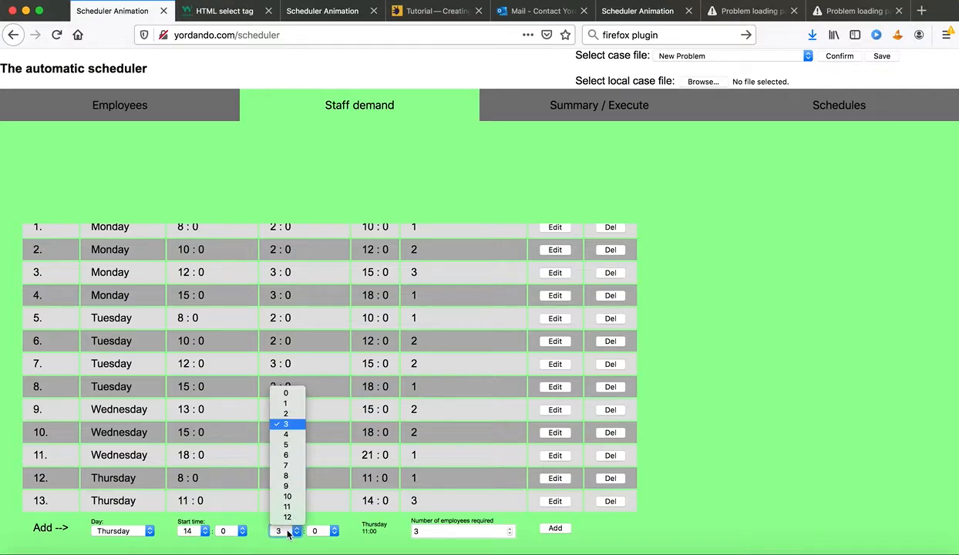
left_click(282, 412)
left_click(554, 528)
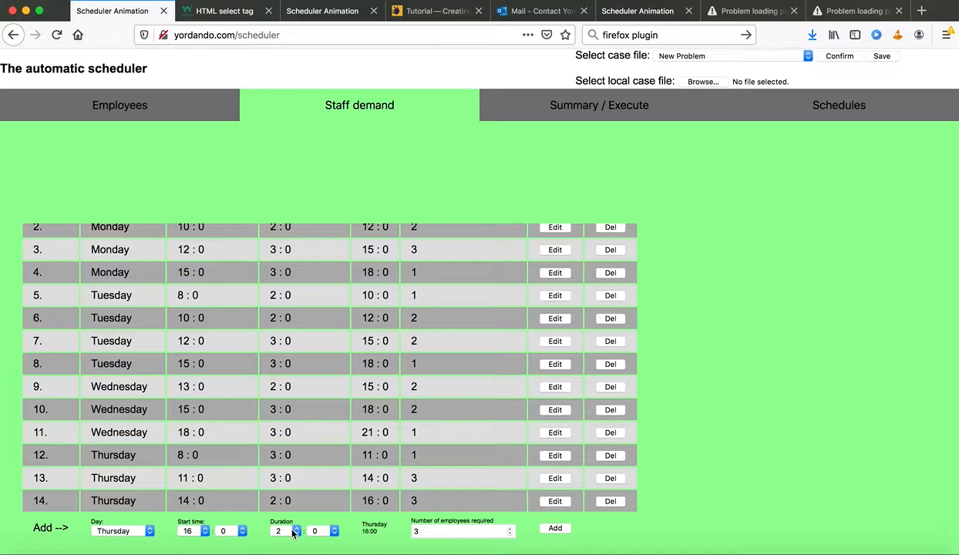
Add a Thursday staff demand starting at 16:00 for 3 hours that requires 1 employee
left_click(293, 532)
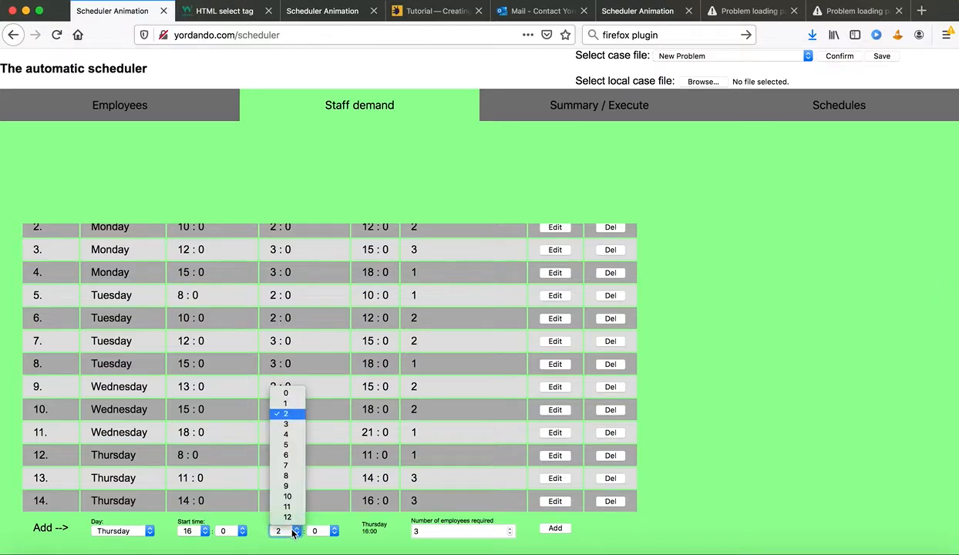
left_click(282, 423)
double_click(439, 532)
type("1")
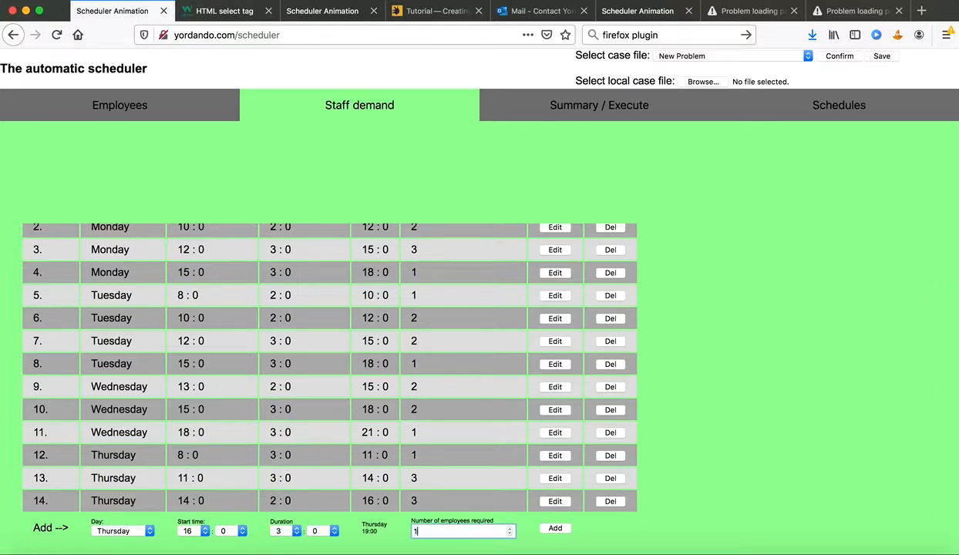
left_click(555, 527)
Review the demand chart and the generated constraints summary, and set the number of different results to 4
scroll(635, 380, "up", 10)
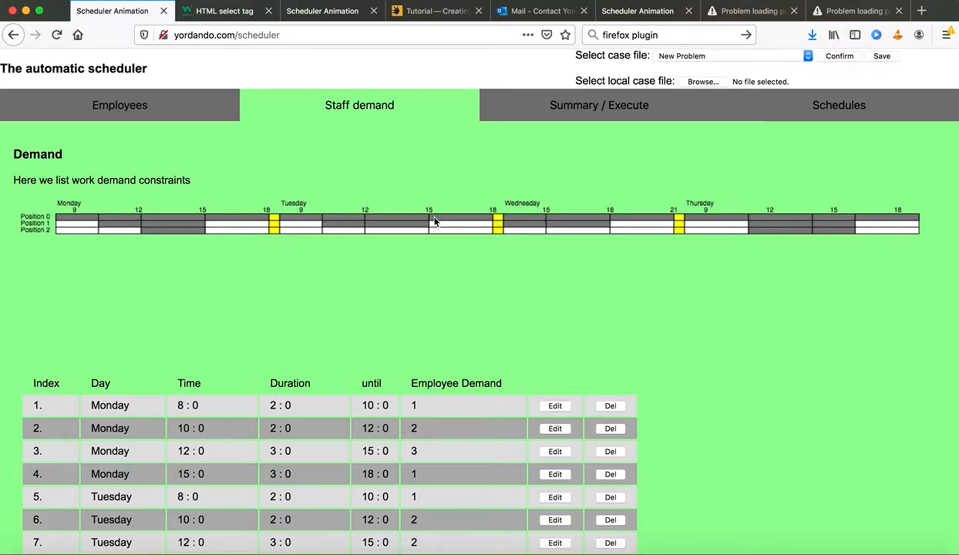
left_click(562, 104)
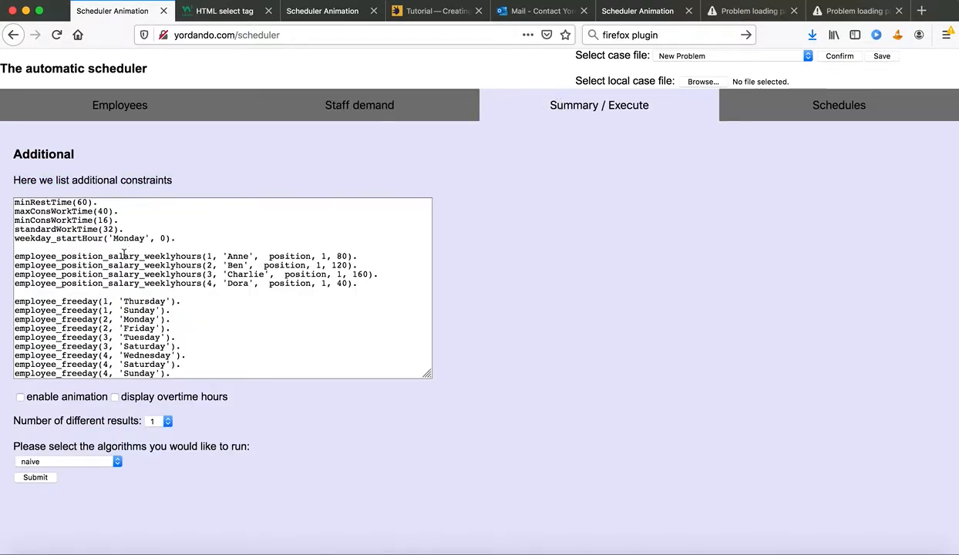
scroll(160, 352, "down", 10)
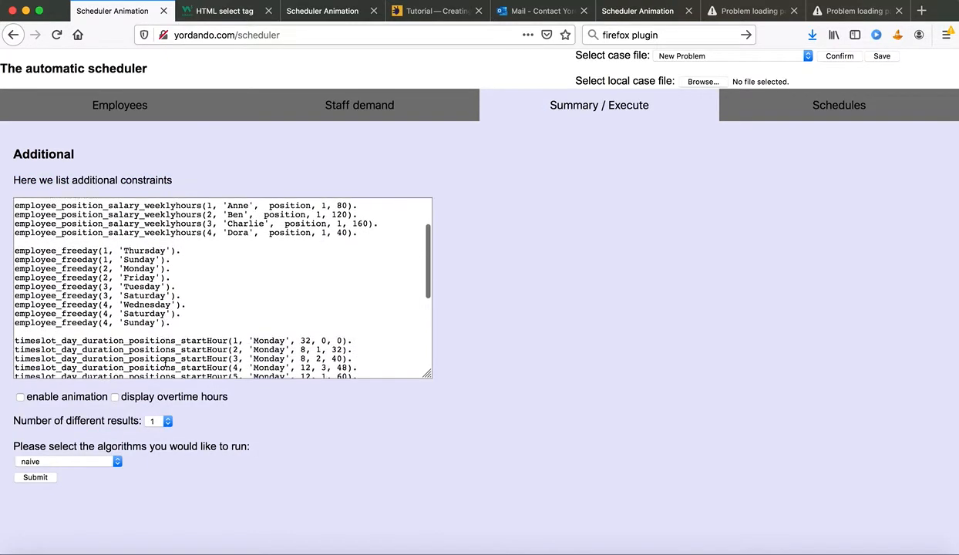
scroll(165, 367, "up", 12)
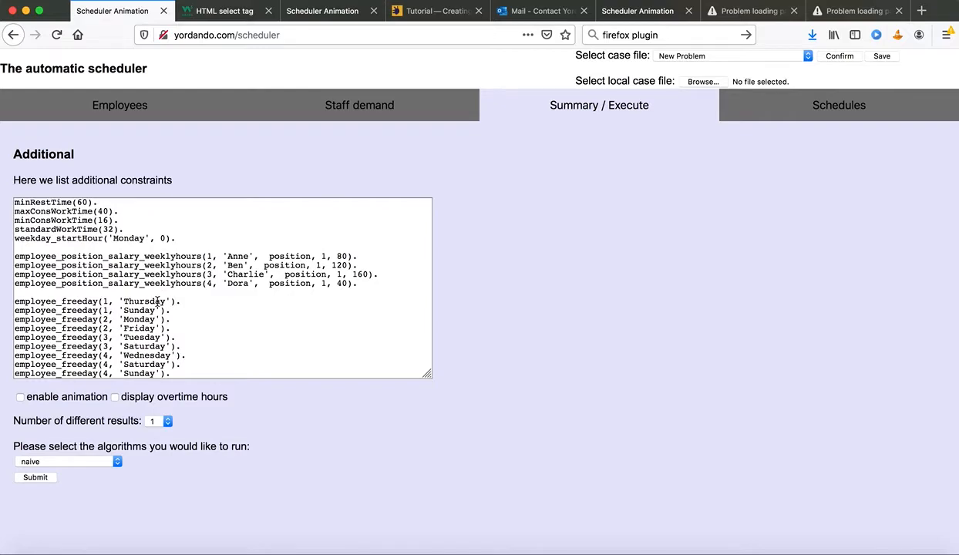
left_click(160, 421)
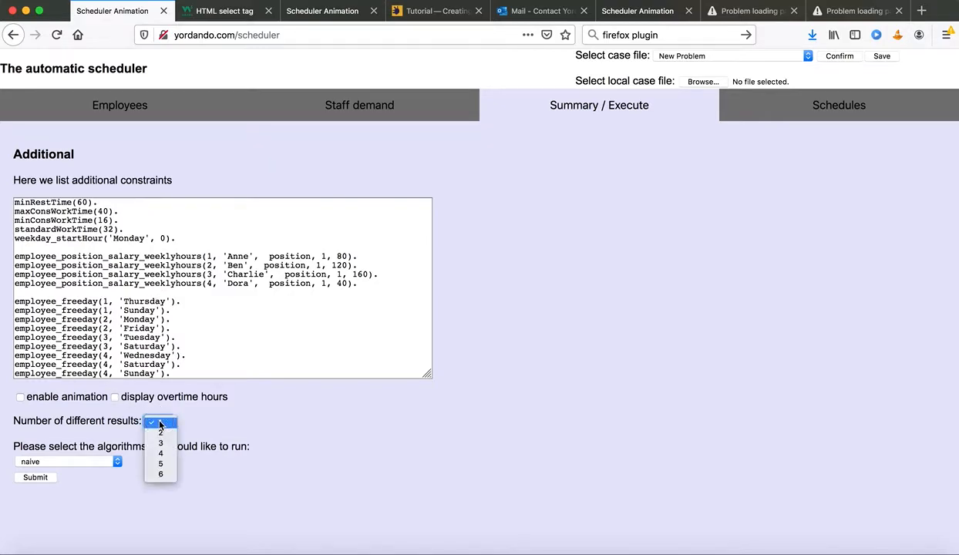
left_click(161, 453)
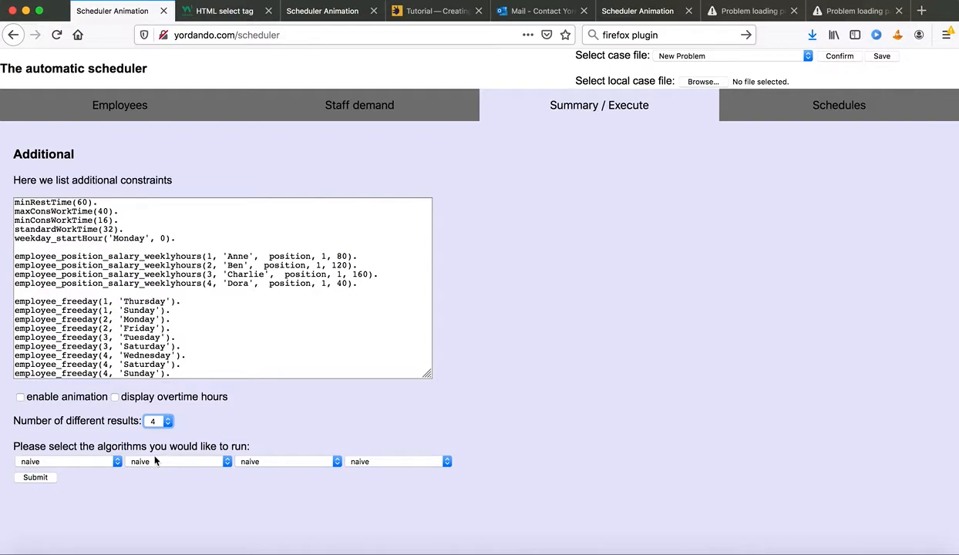
Set the second, third and fourth algorithms to naive sorted, longest shifts and long overtime optimised, and submit the problem for scheduling
left_click(141, 462)
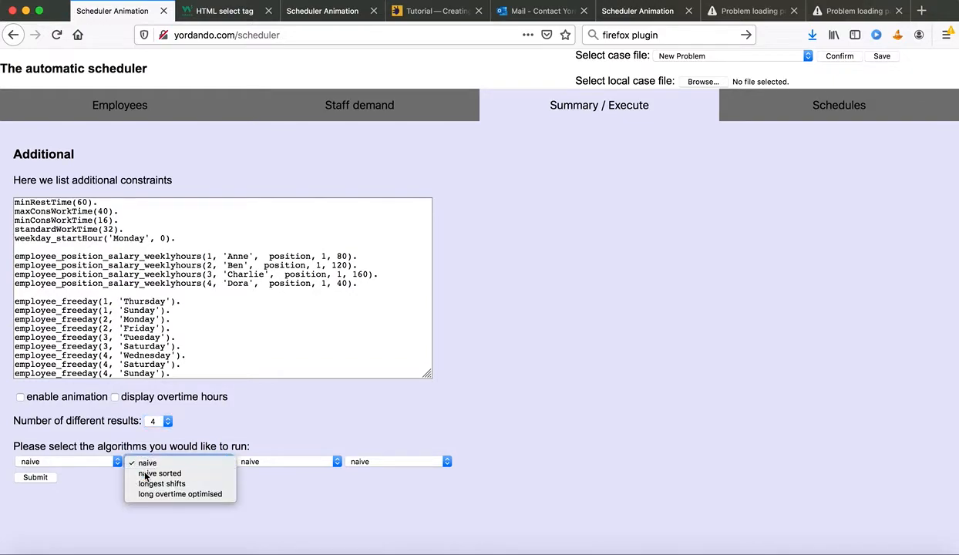
left_click(146, 474)
left_click(281, 465)
left_click(273, 483)
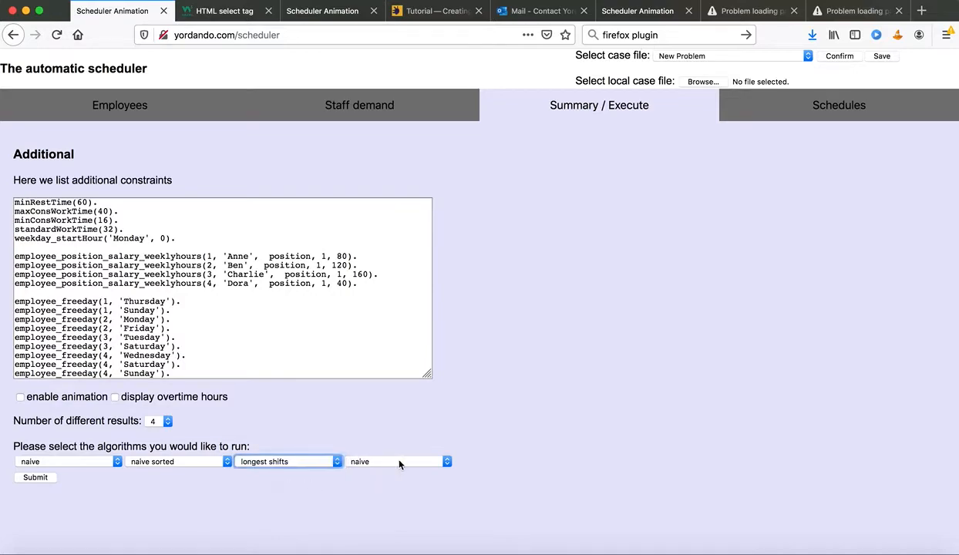
left_click(390, 462)
left_click(403, 496)
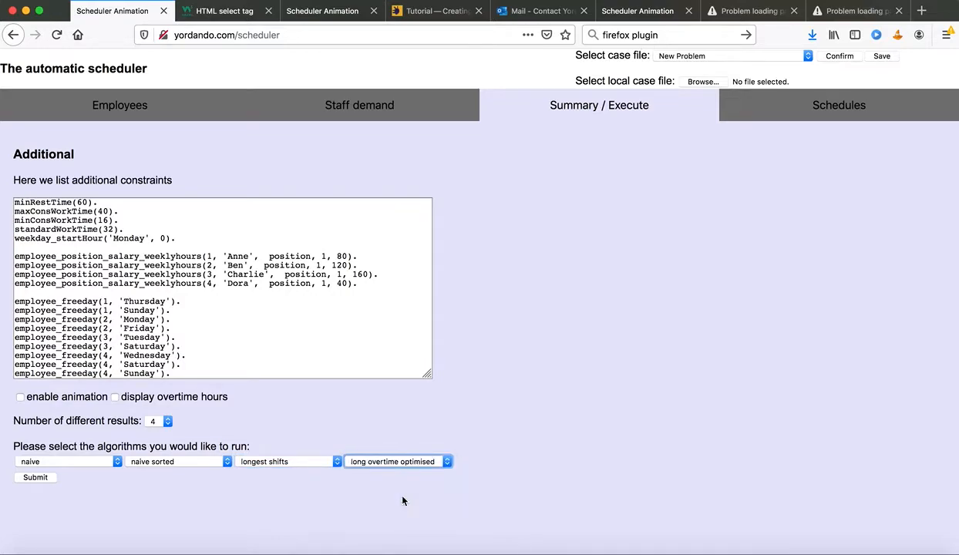
left_click(37, 478)
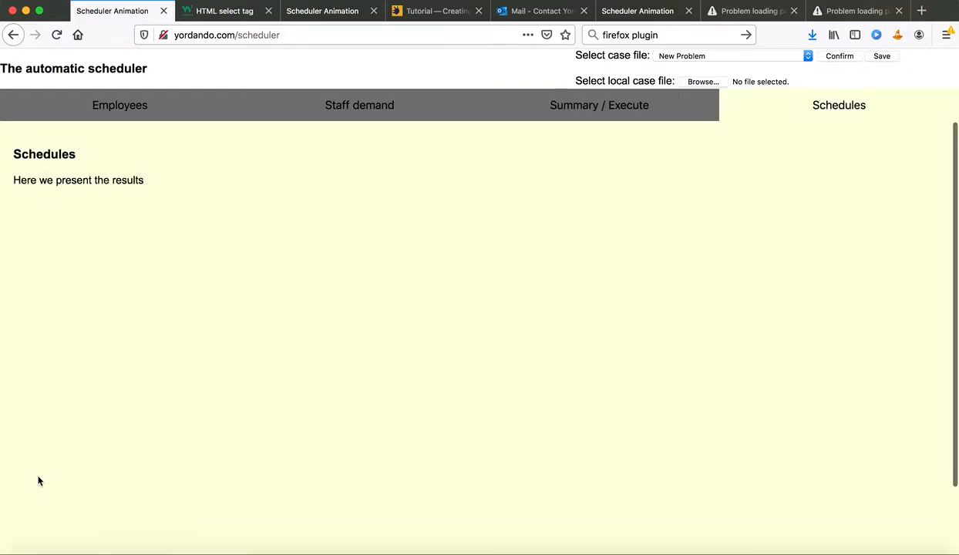